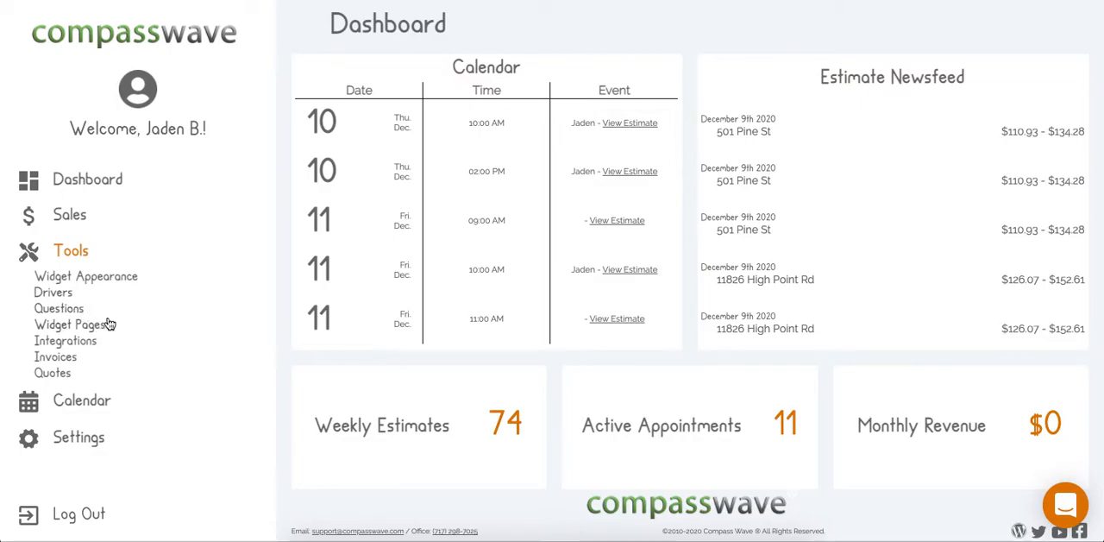
- Open the Widget Appearance page and examine the preview of the estimate form from the banner down to the last question
{"action": "left_click", "coordinate": [90, 280]}
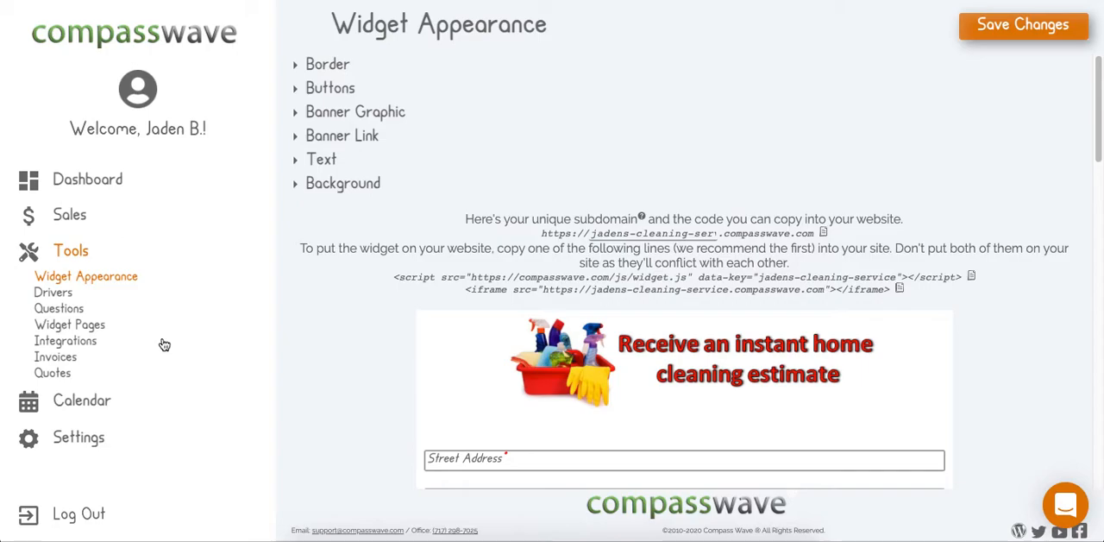
{"action": "scroll", "coordinate": [417, 306], "scroll_direction": "down", "scroll_amount": 6}
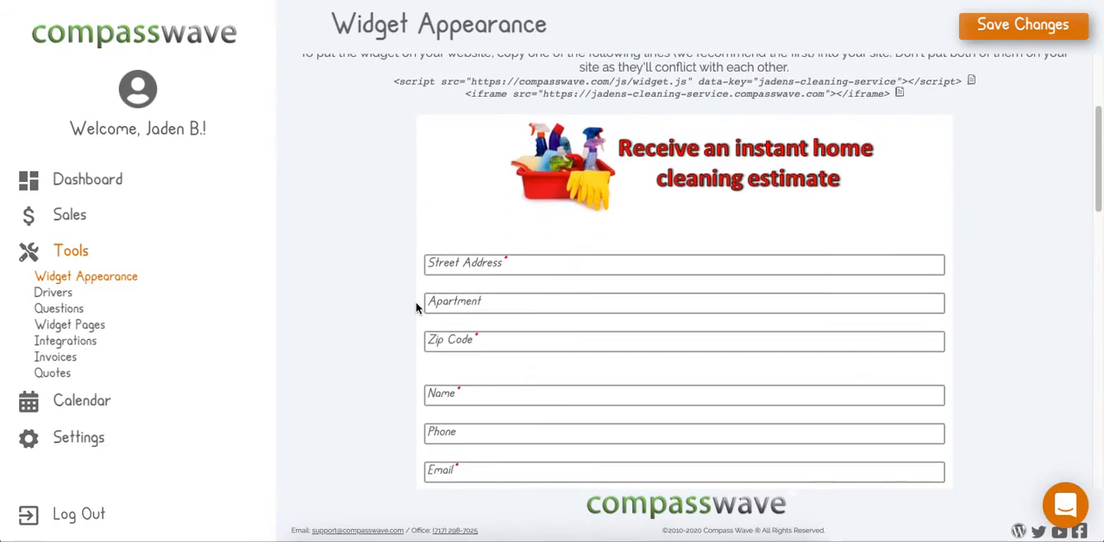
{"action": "scroll", "coordinate": [419, 308], "scroll_direction": "up", "scroll_amount": 1}
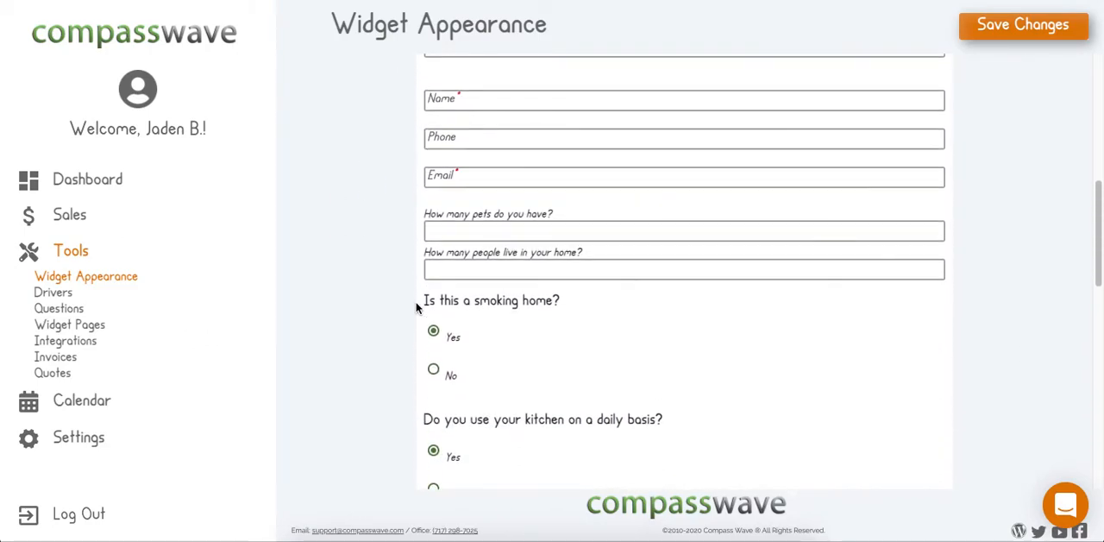
{"action": "scroll", "coordinate": [419, 308], "scroll_direction": "down", "scroll_amount": 2}
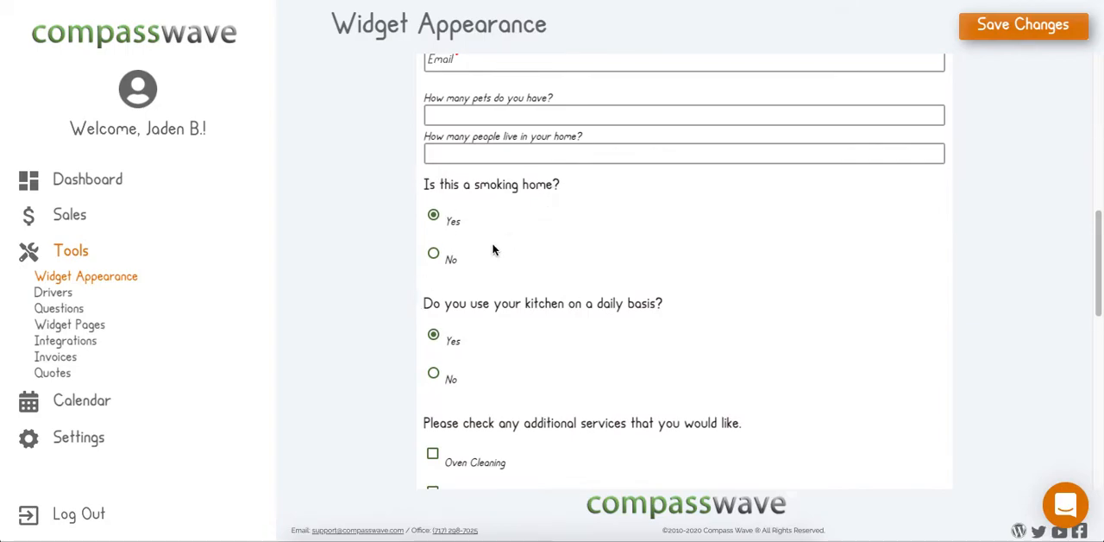
{"action": "scroll", "coordinate": [458, 285], "scroll_direction": "down", "scroll_amount": 10}
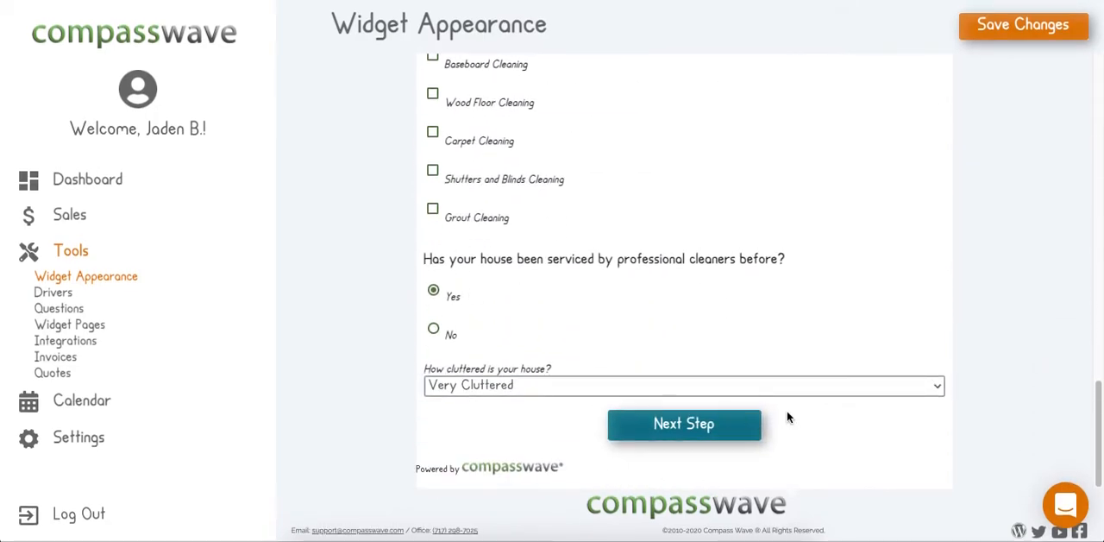
{"action": "scroll", "coordinate": [604, 259], "scroll_direction": "up", "scroll_amount": 15}
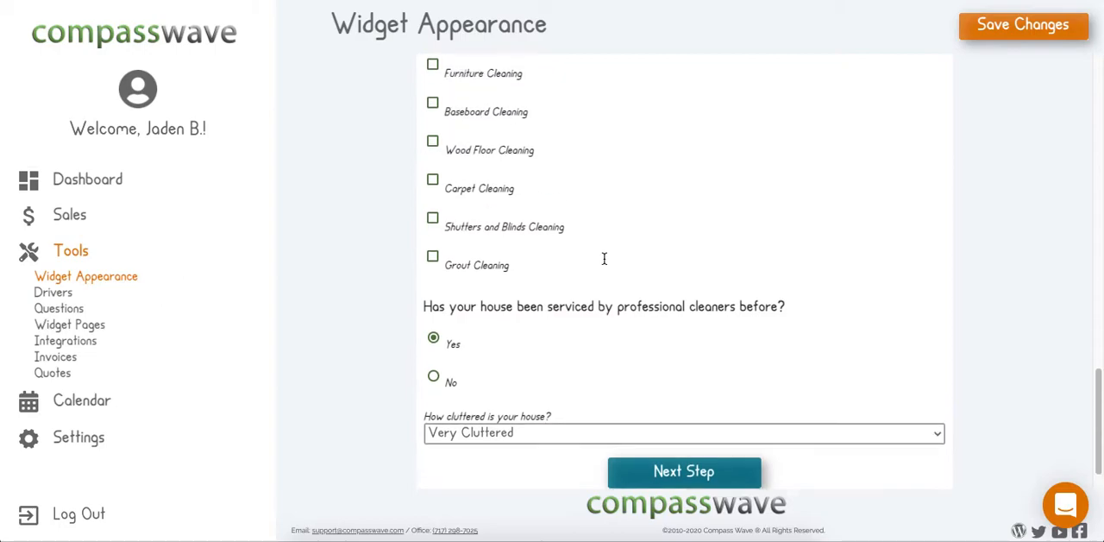
{"action": "scroll", "coordinate": [604, 263], "scroll_direction": "up", "scroll_amount": 3}
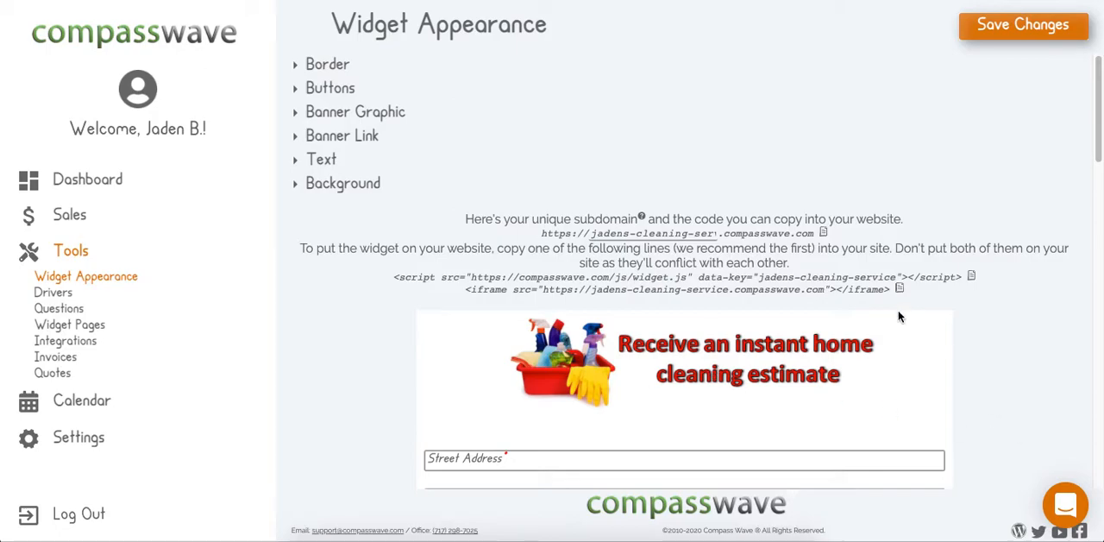
{"action": "scroll", "coordinate": [900, 313], "scroll_direction": "down", "scroll_amount": 2}
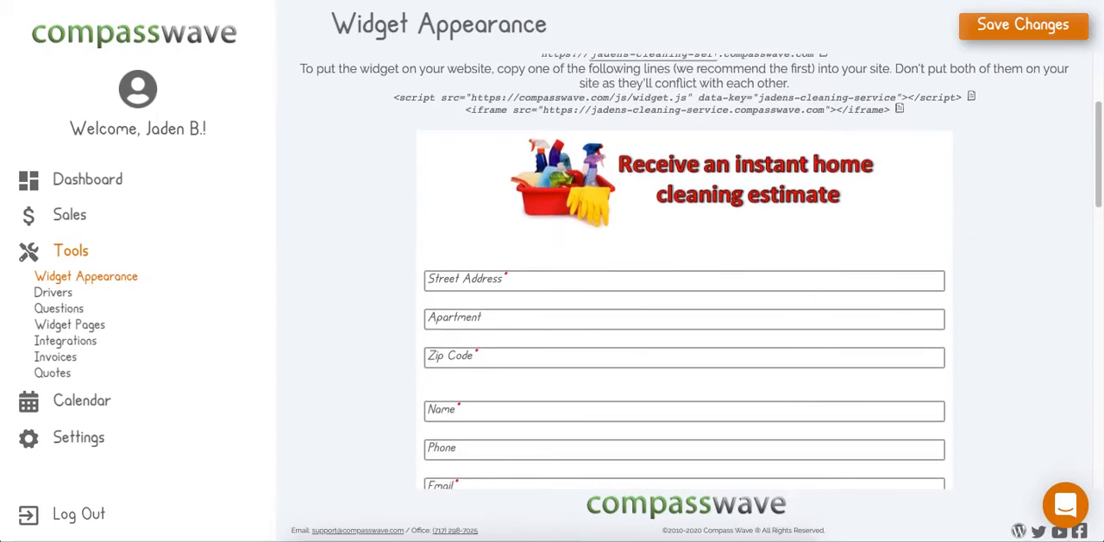
{"action": "scroll", "coordinate": [852, 147], "scroll_direction": "up", "scroll_amount": 2}
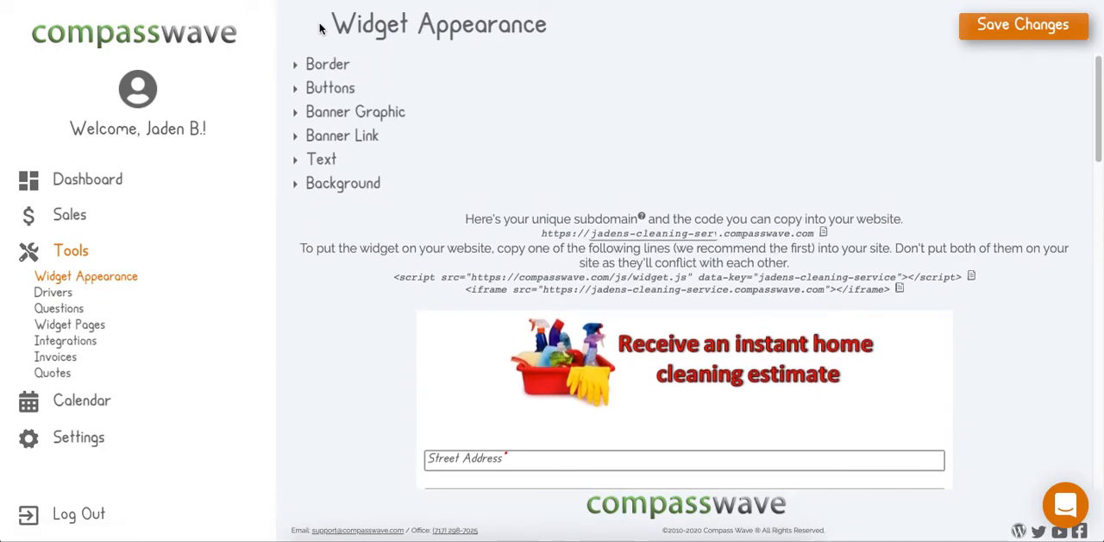
- Review the button settings and the banner graphic options, leaving the default banner image selected
{"action": "left_click", "coordinate": [326, 89]}
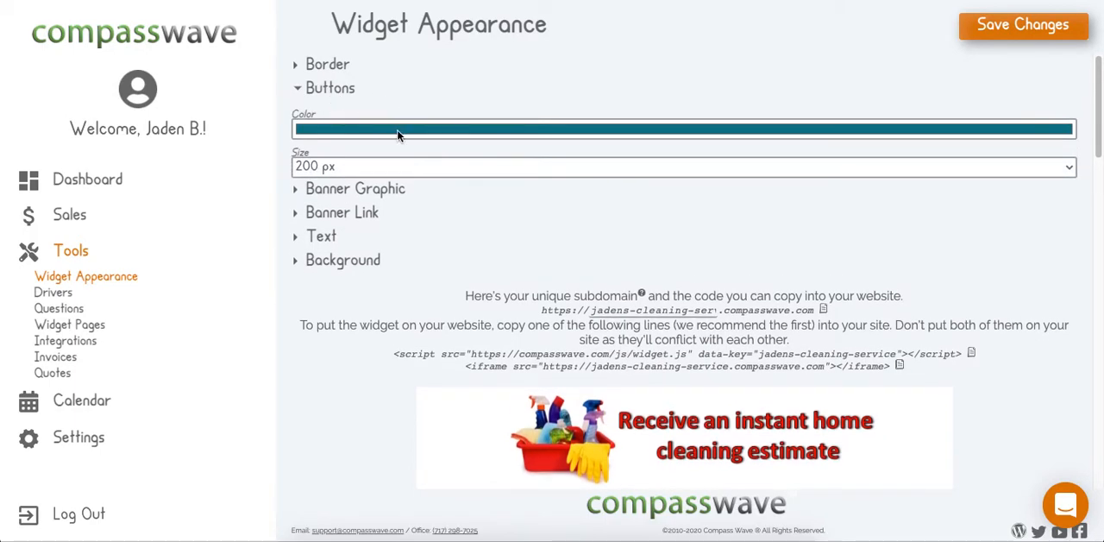
{"action": "left_click", "coordinate": [320, 189]}
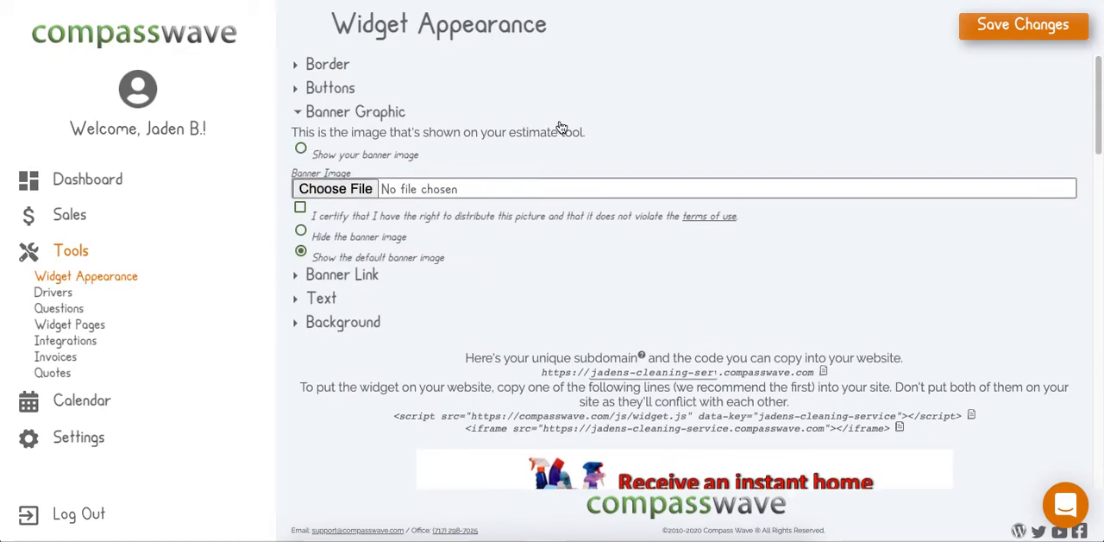
{"action": "left_click", "coordinate": [301, 150]}
{"action": "left_click", "coordinate": [301, 251]}
{"action": "left_click", "coordinate": [340, 275]}
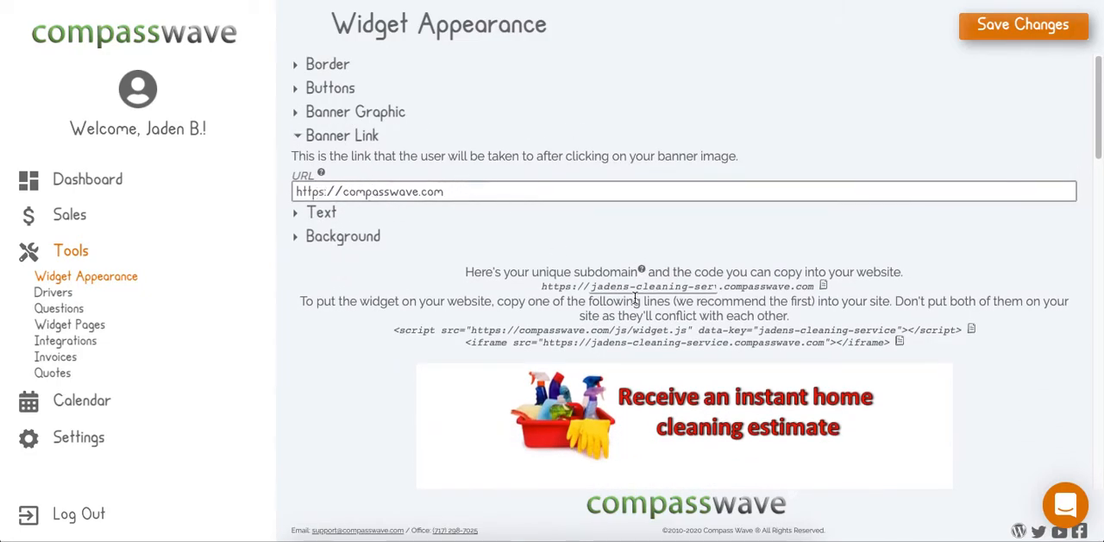
{"action": "scroll", "coordinate": [666, 421], "scroll_direction": "down", "scroll_amount": 2}
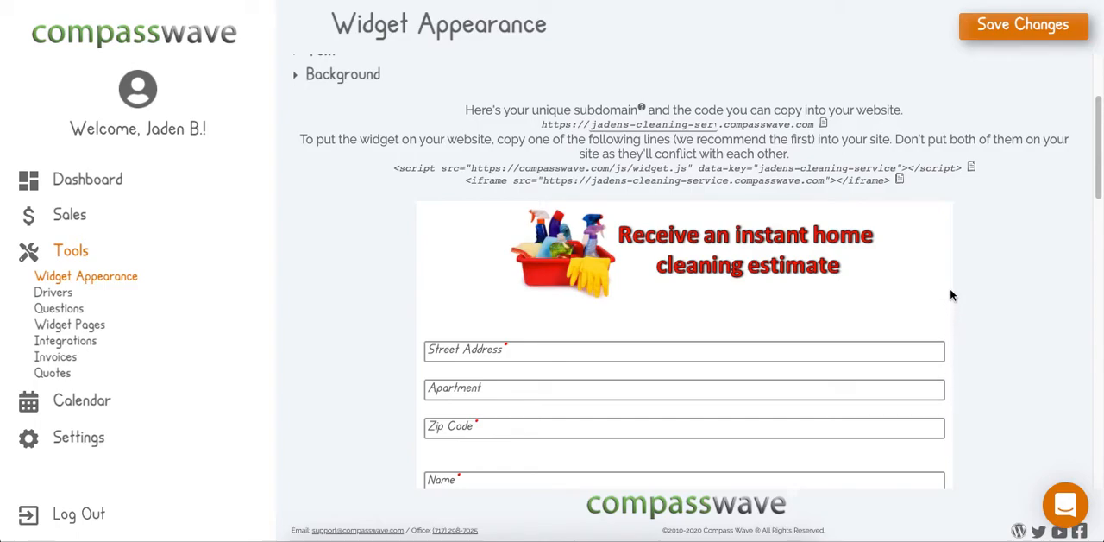
{"action": "scroll", "coordinate": [565, 326], "scroll_direction": "down", "scroll_amount": 4}
{"action": "scroll", "coordinate": [565, 326], "scroll_direction": "up", "scroll_amount": 3}
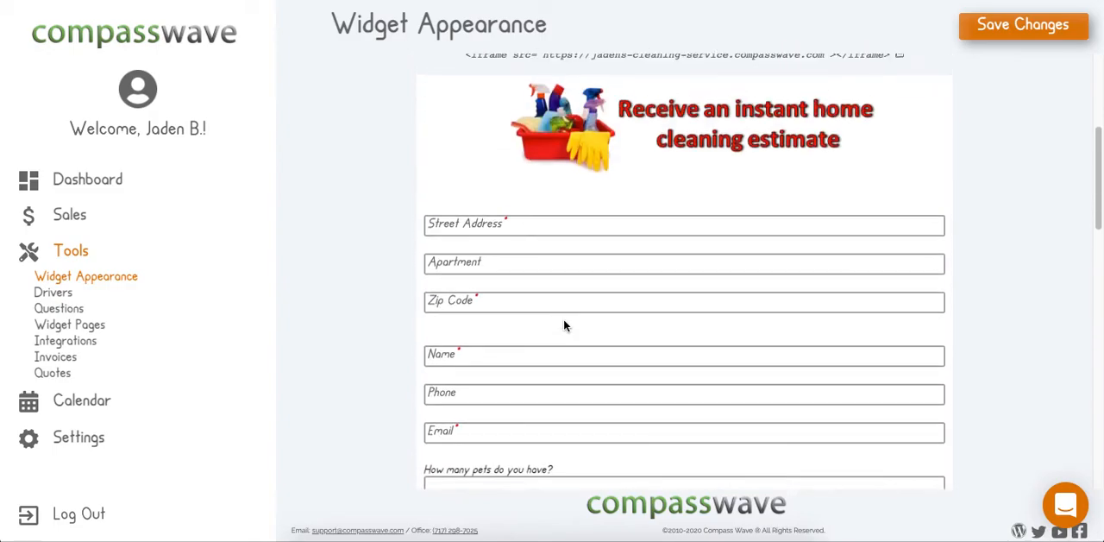
{"action": "scroll", "coordinate": [563, 325], "scroll_direction": "up", "scroll_amount": 4}
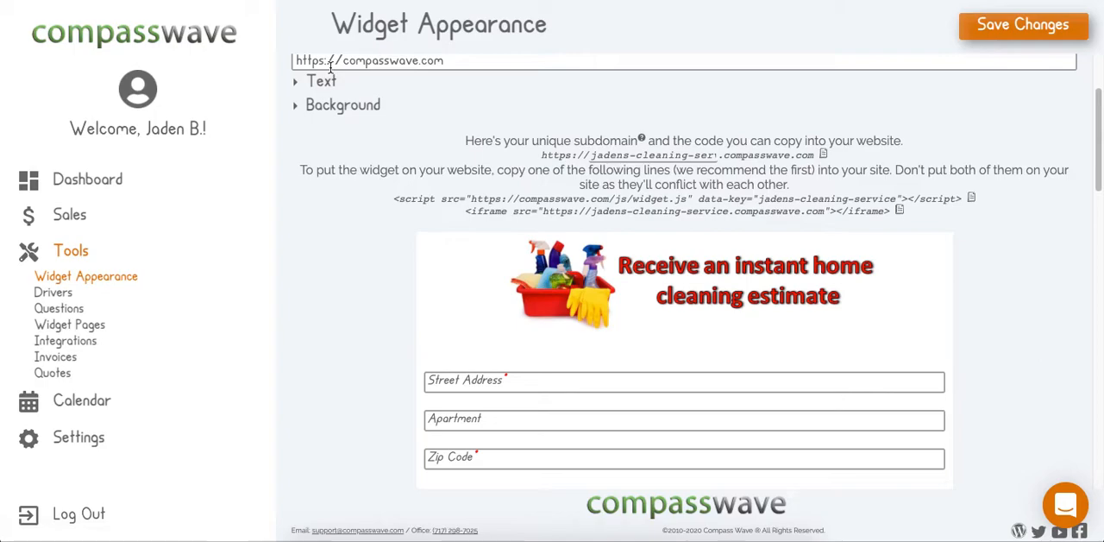
{"action": "scroll", "coordinate": [507, 122], "scroll_direction": "up", "scroll_amount": 1}
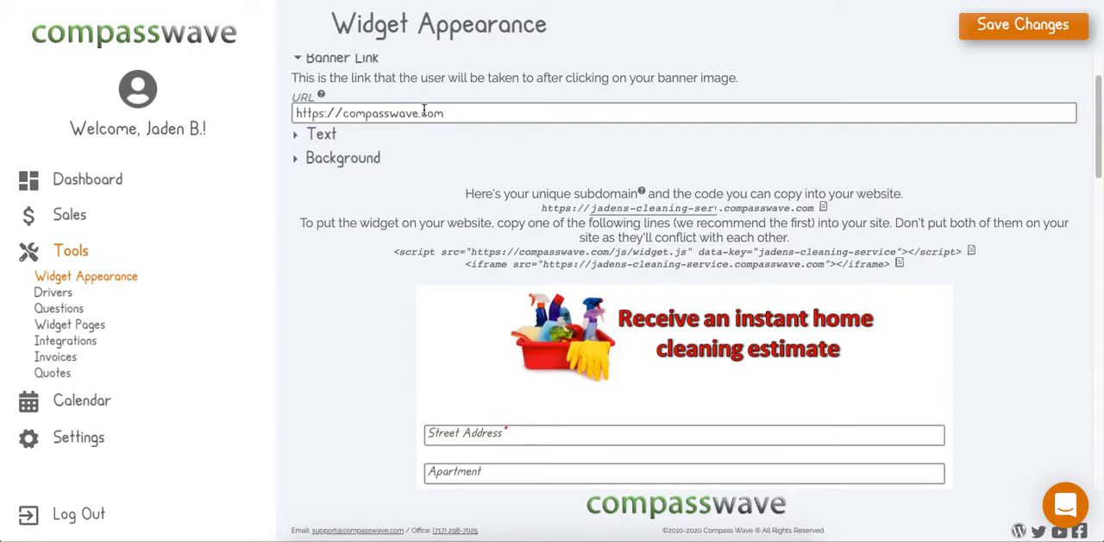
{"action": "double_click", "coordinate": [398, 116]}
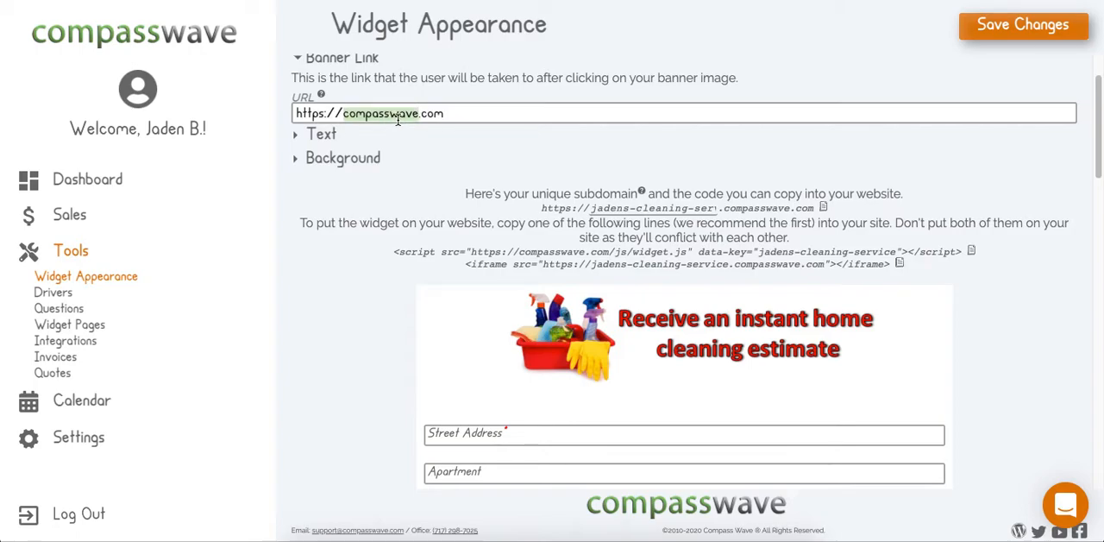
{"action": "type", "text": "ggog"}
{"action": "key", "text": "BackSpace"}
{"action": "key", "text": "BackSpace"}
{"action": "key", "text": "BackSpace"}
{"action": "type", "text": "og"}
{"action": "key", "text": "BackSpace"}
{"action": "type", "text": "ogle"}
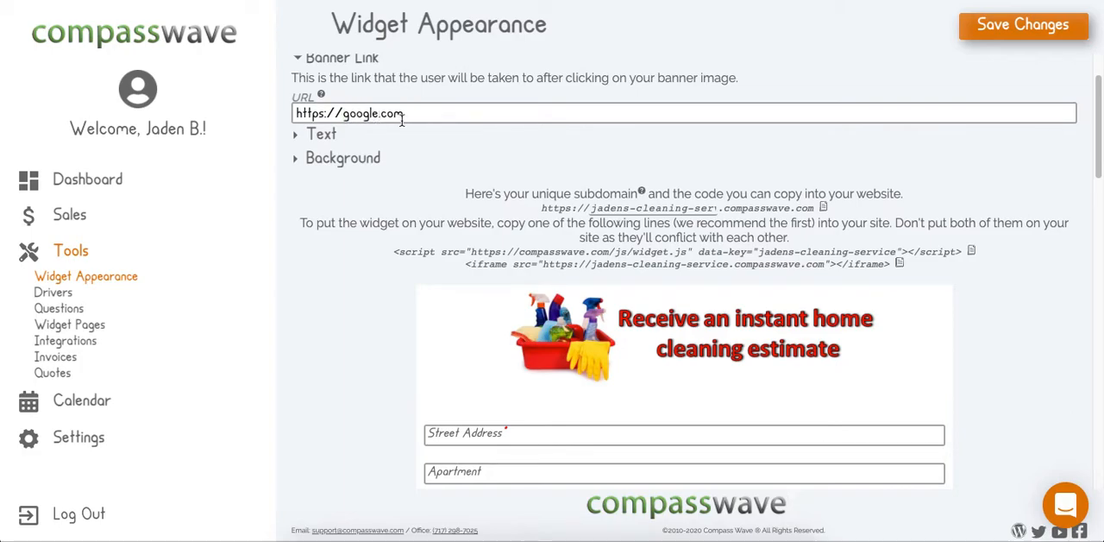
{"action": "left_click", "coordinate": [1023, 25]}
{"action": "left_click", "coordinate": [690, 47]}
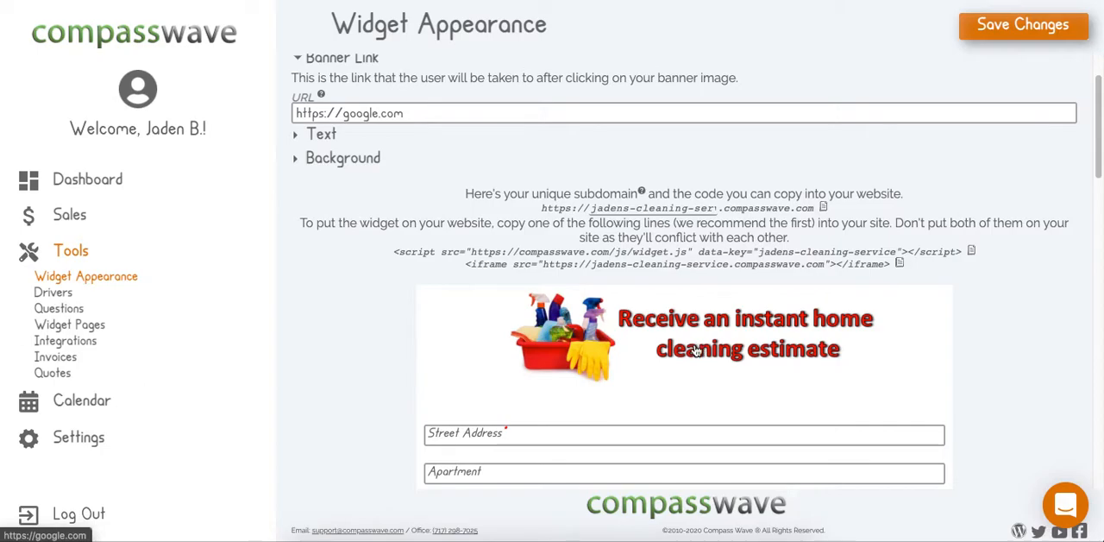
{"action": "double_click", "coordinate": [358, 115]}
{"action": "type", "text": "compasswa"}
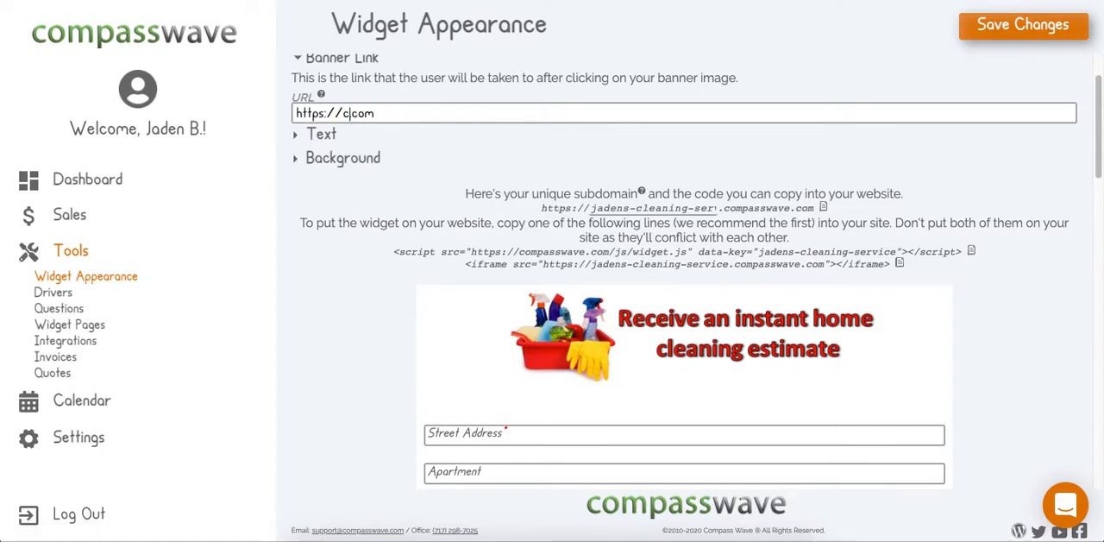
{"action": "type", "text": "ve"}
{"action": "left_click", "coordinate": [1014, 18]}
{"action": "left_click", "coordinate": [682, 45]}
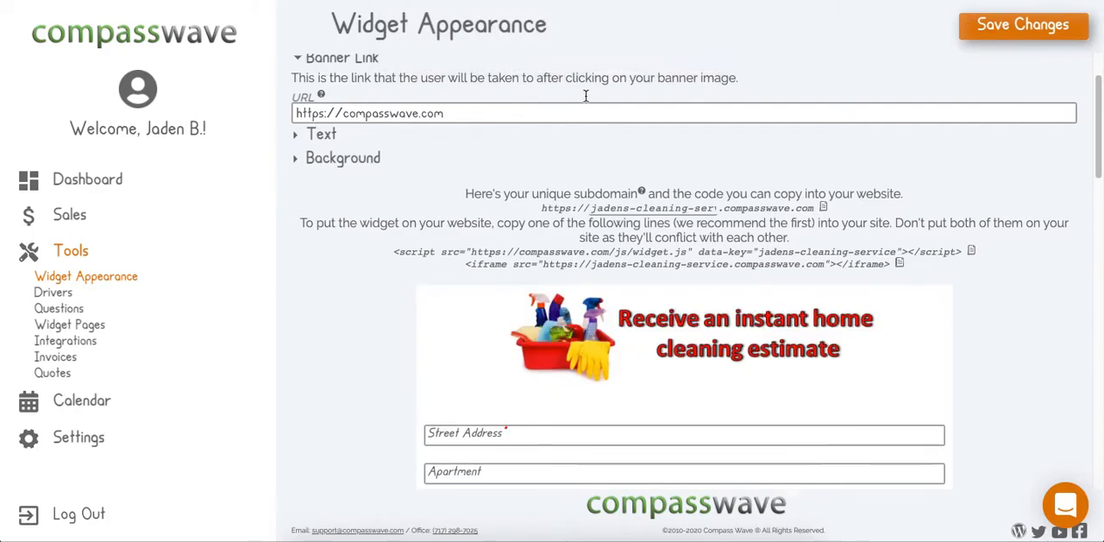
- Open the widget's text settings, look through the available fonts, and compare Autodidact and Raleway using text on the page
{"action": "left_click", "coordinate": [316, 138]}
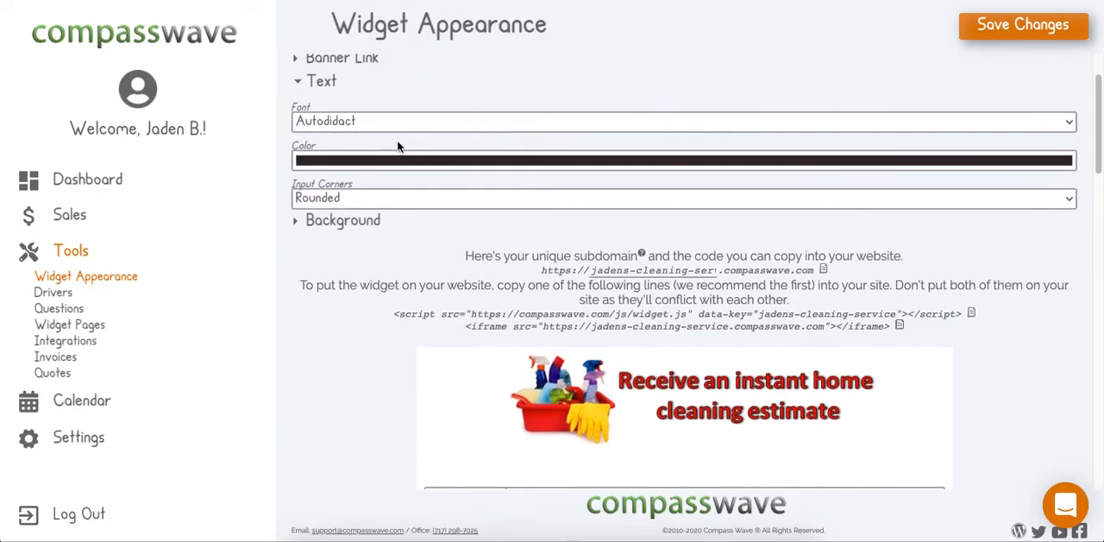
{"action": "left_click", "coordinate": [338, 124]}
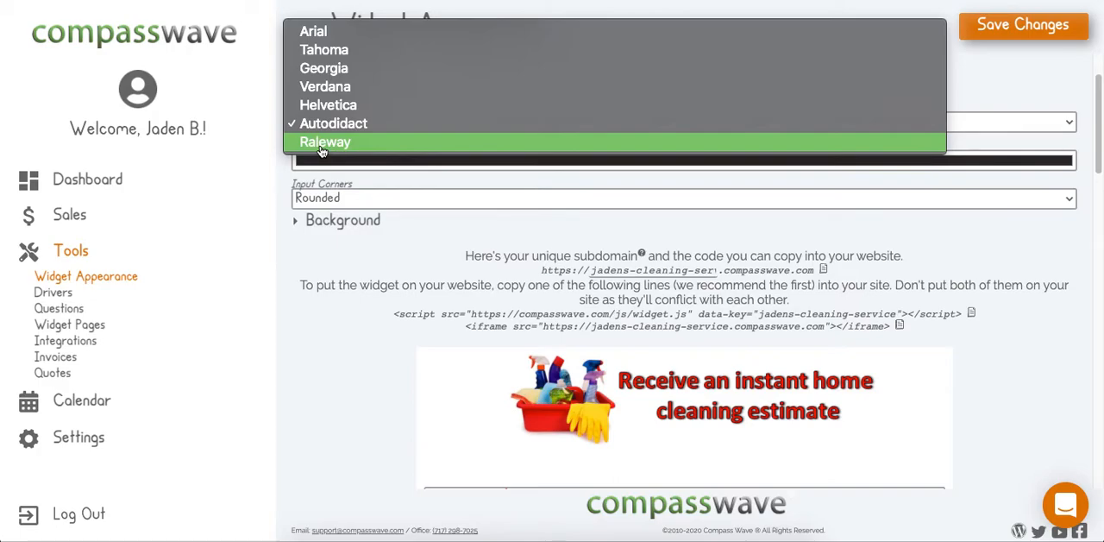
{"action": "left_click", "coordinate": [122, 125]}
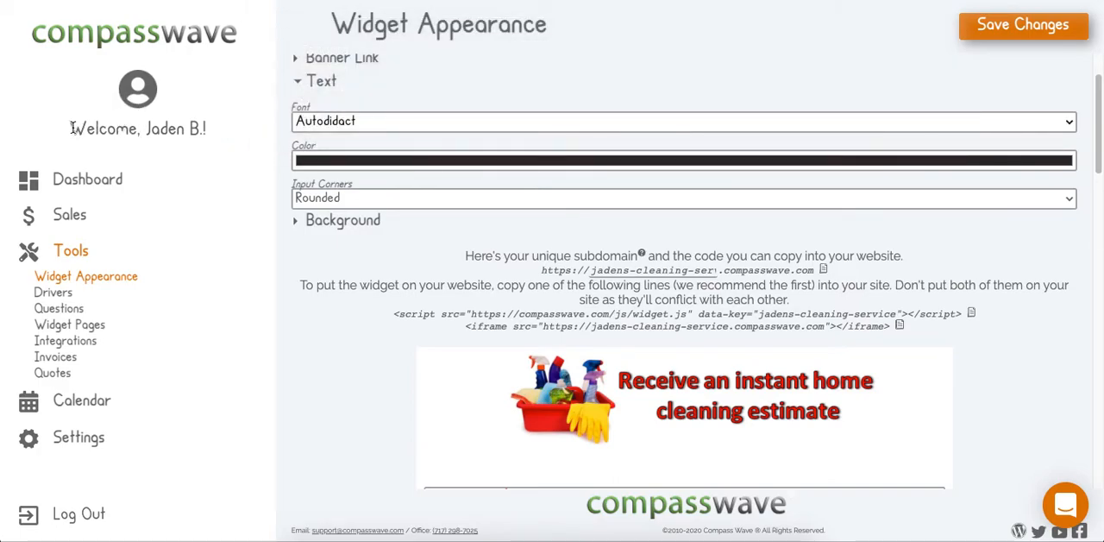
{"action": "left_click_drag", "start_coordinate": [69, 128], "coordinate": [212, 130]}
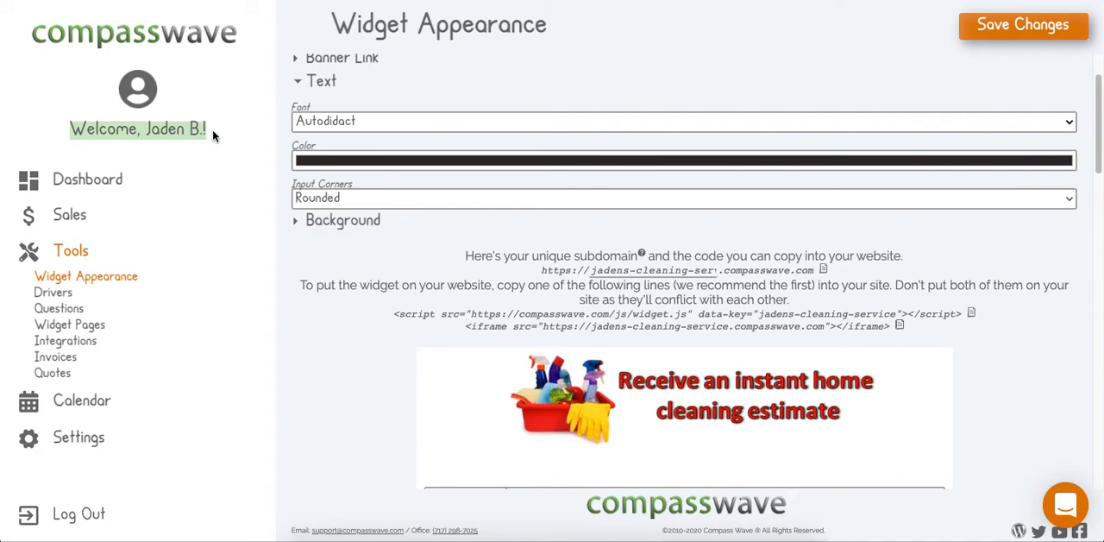
{"action": "left_click_drag", "start_coordinate": [330, 26], "coordinate": [565, 32]}
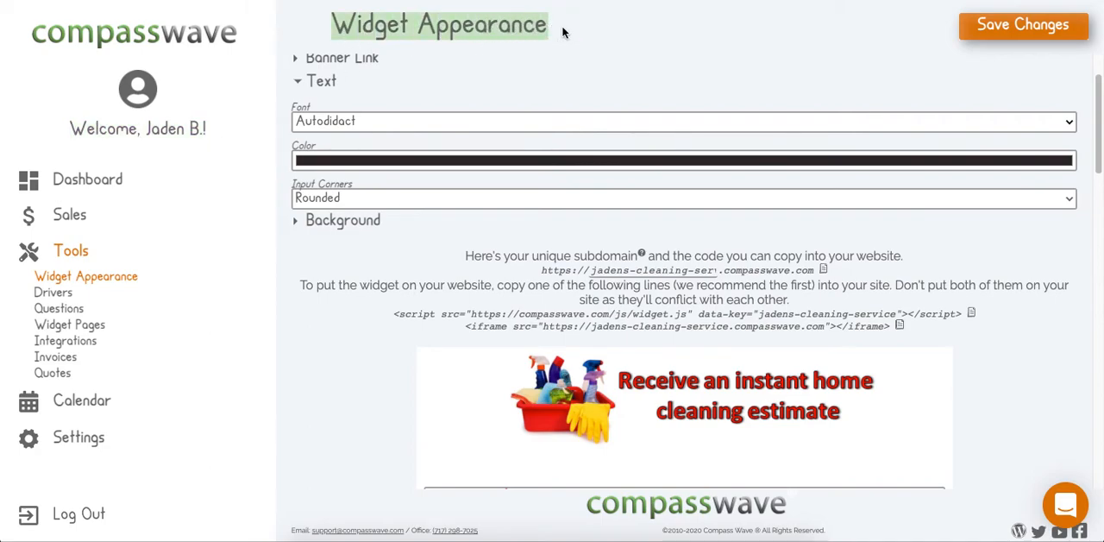
{"action": "left_click_drag", "start_coordinate": [306, 285], "coordinate": [863, 296]}
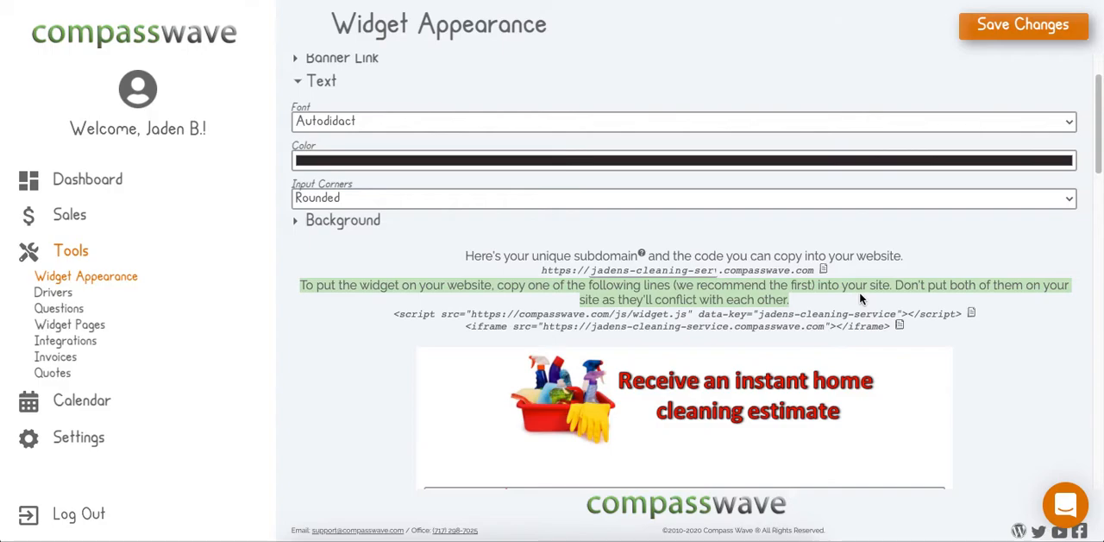
- Set the widget's text font to Raleway and save the changes
{"action": "scroll", "coordinate": [859, 295], "scroll_direction": "down", "scroll_amount": 1}
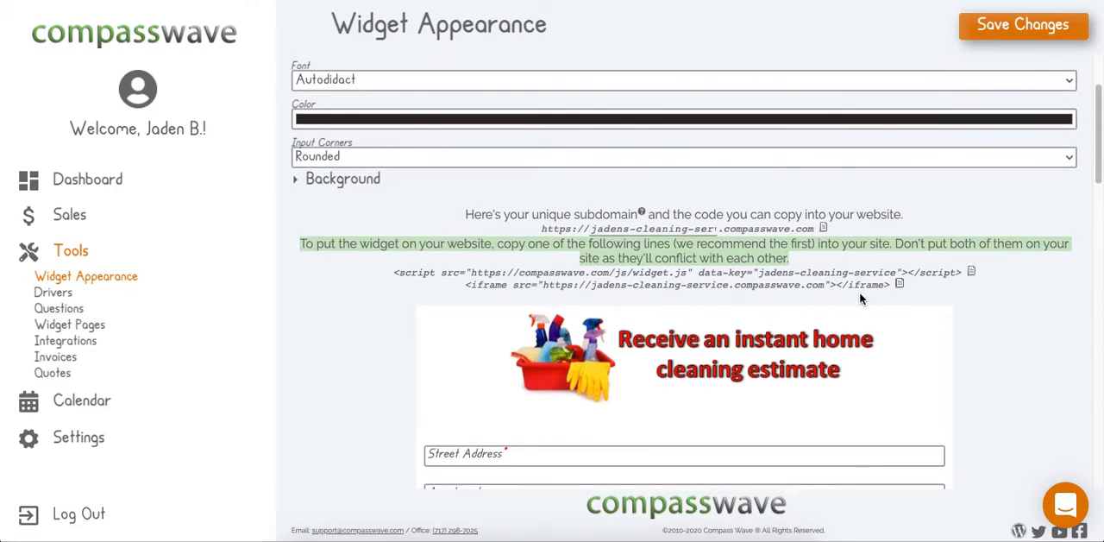
{"action": "left_click", "coordinate": [421, 88]}
{"action": "left_click", "coordinate": [387, 103]}
{"action": "scroll", "coordinate": [432, 234], "scroll_direction": "up", "scroll_amount": 1}
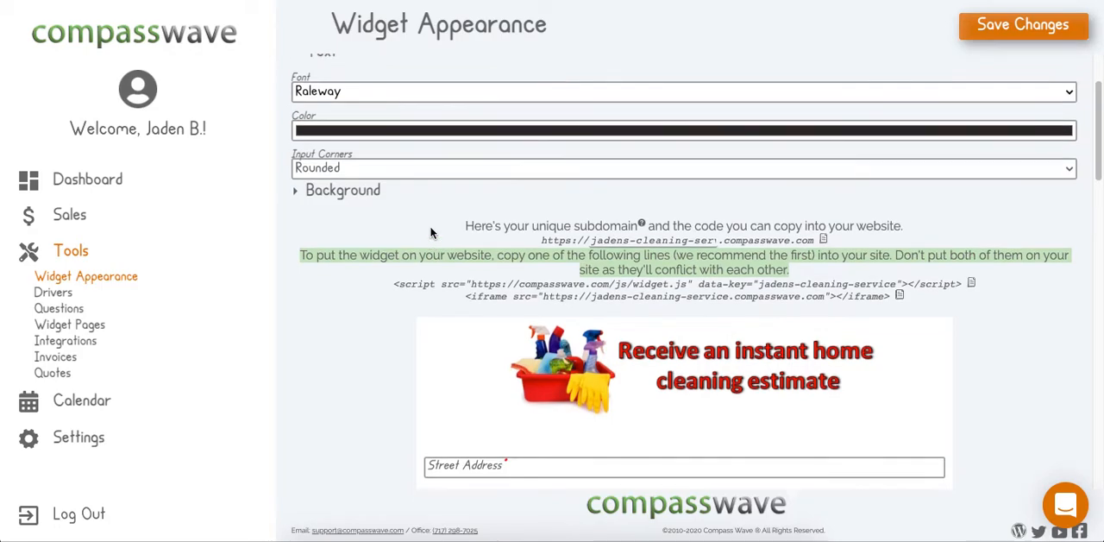
{"action": "left_click", "coordinate": [985, 40]}
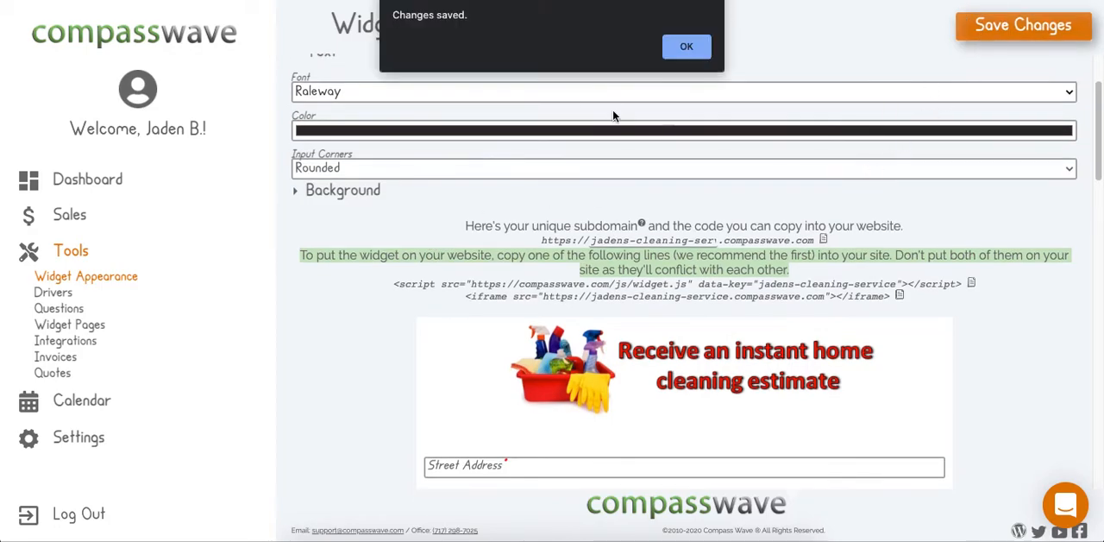
{"action": "left_click", "coordinate": [688, 48]}
- Examine the font of the field labels and questions in the estimate form preview
{"action": "scroll", "coordinate": [703, 326], "scroll_direction": "down", "scroll_amount": 2}
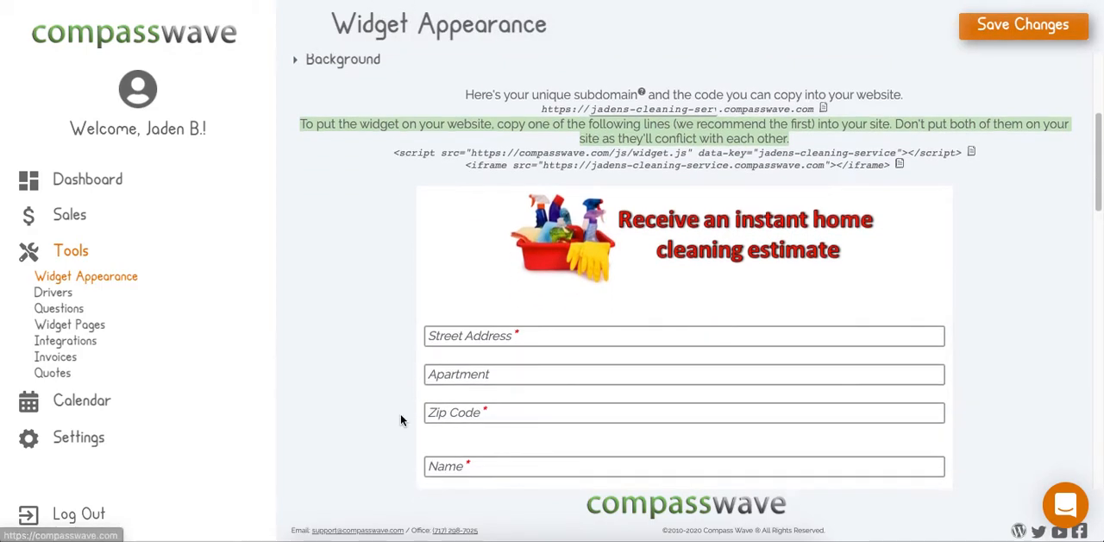
{"action": "scroll", "coordinate": [400, 413], "scroll_direction": "down", "scroll_amount": 2}
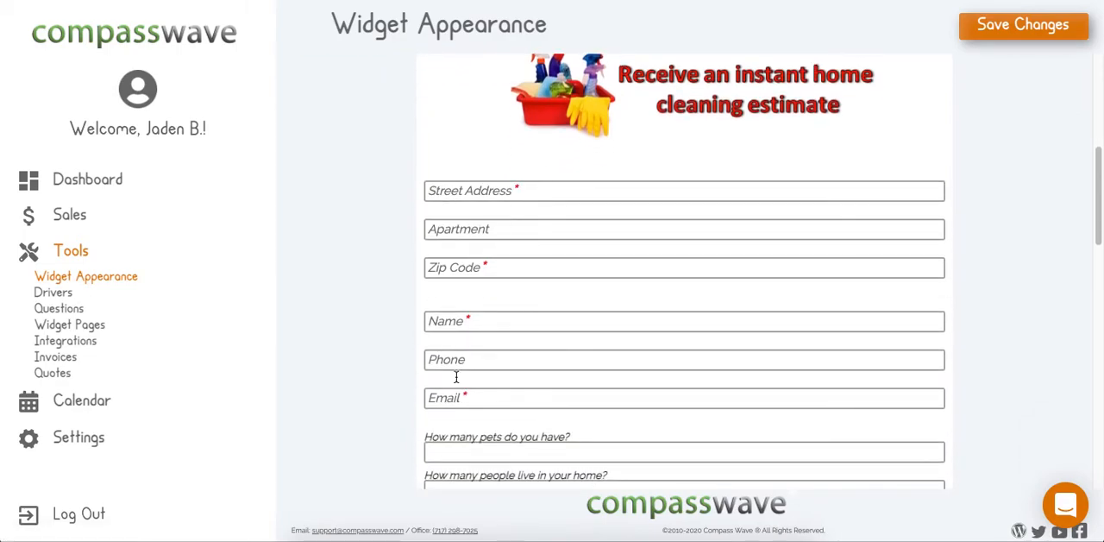
{"action": "scroll", "coordinate": [456, 354], "scroll_direction": "down", "scroll_amount": 1}
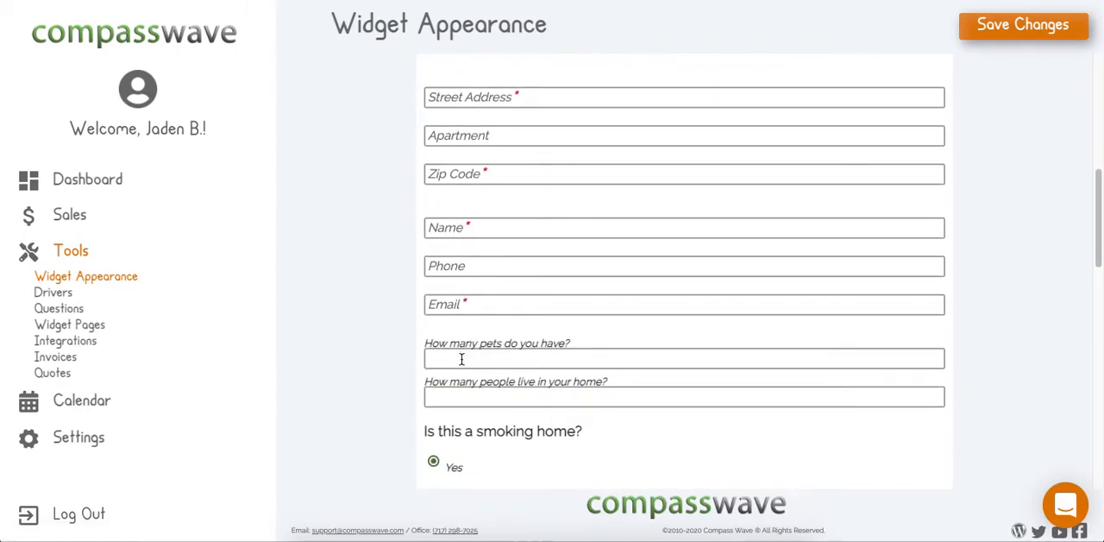
{"action": "scroll", "coordinate": [439, 350], "scroll_direction": "down", "scroll_amount": 1}
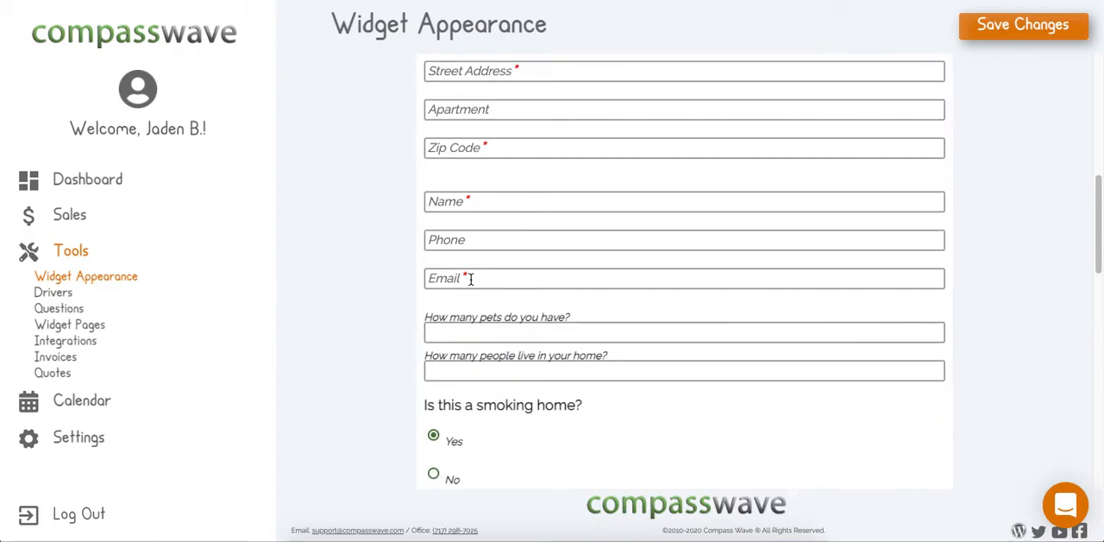
{"action": "scroll", "coordinate": [466, 302], "scroll_direction": "up", "scroll_amount": 1}
{"action": "scroll", "coordinate": [463, 308], "scroll_direction": "up", "scroll_amount": 2}
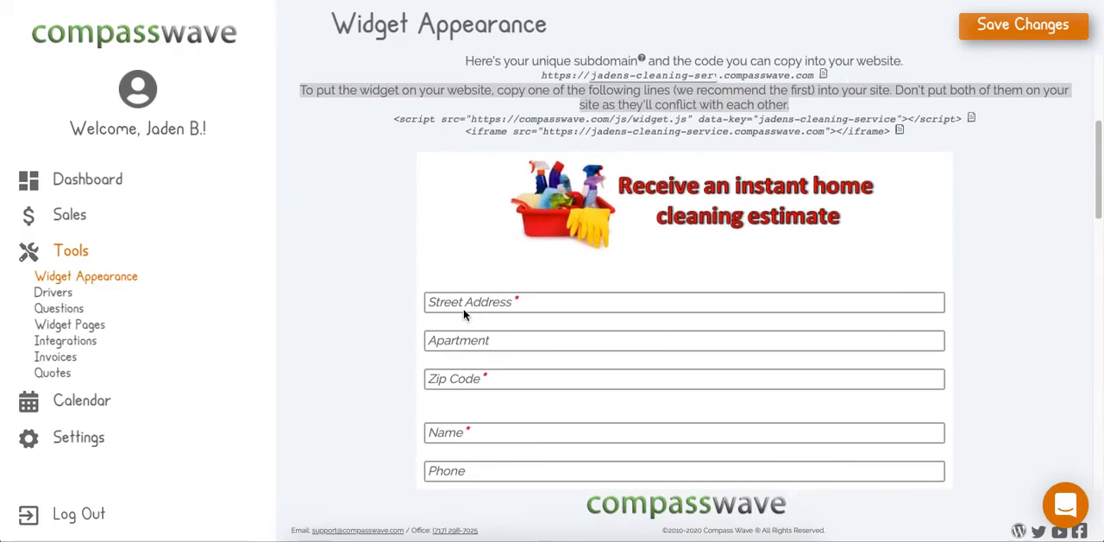
- Review the input corner options and the text color picker in the widget's text settings, keeping the Rounded corners and current color
{"action": "scroll", "coordinate": [395, 171], "scroll_direction": "up", "scroll_amount": 1}
{"action": "left_click", "coordinate": [379, 150]}
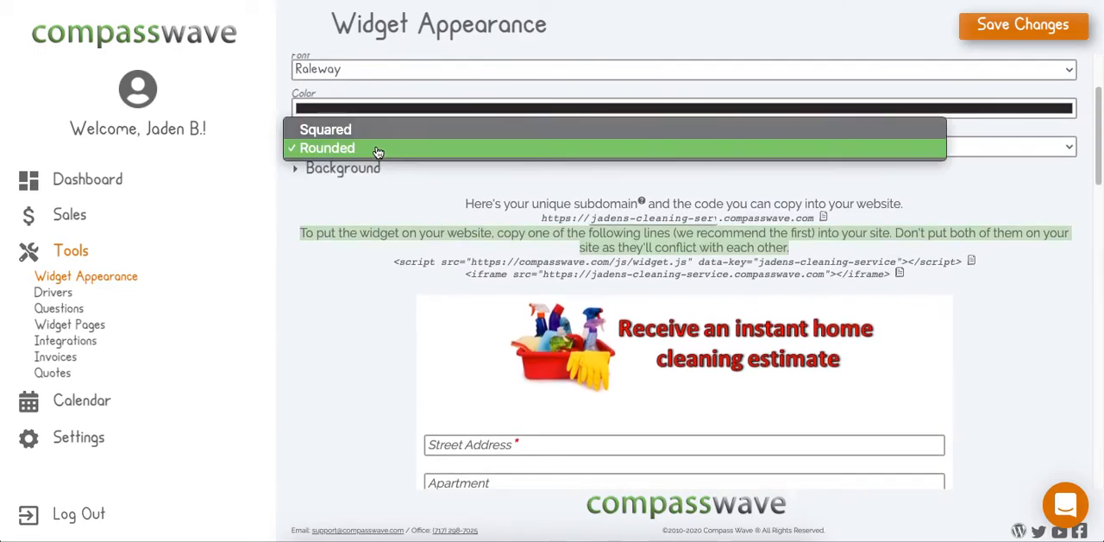
{"action": "left_click", "coordinate": [362, 149]}
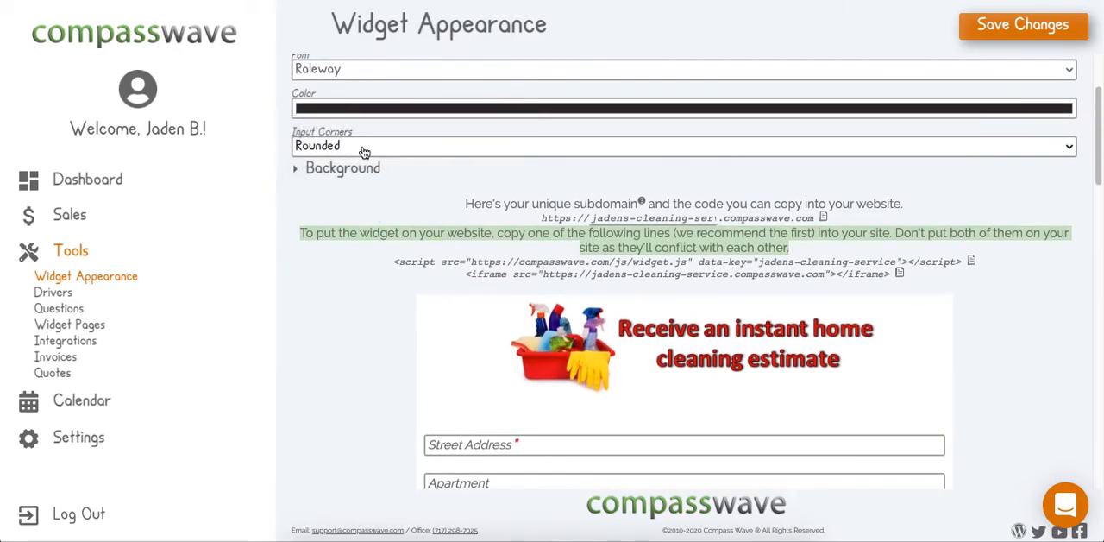
{"action": "left_click", "coordinate": [347, 110]}
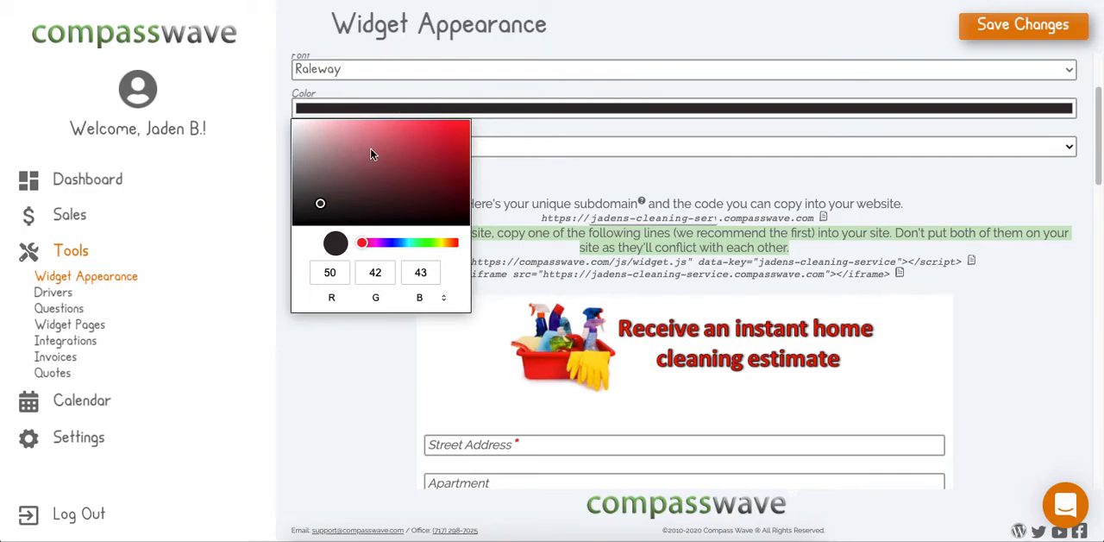
{"action": "left_click", "coordinate": [541, 215]}
{"action": "scroll", "coordinate": [541, 216], "scroll_direction": "up", "scroll_amount": 1}
{"action": "left_click", "coordinate": [329, 190]}
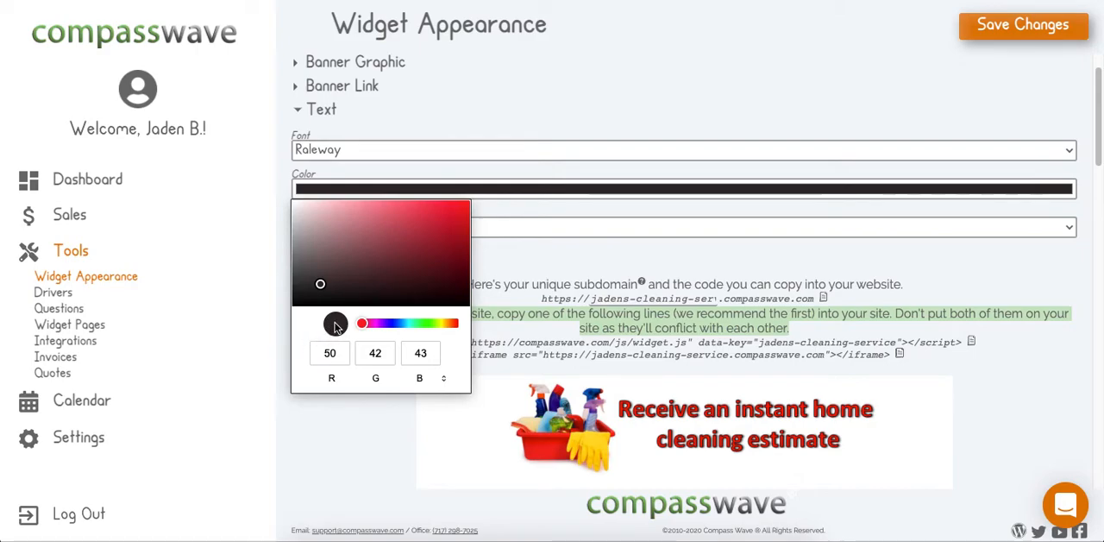
{"action": "left_click", "coordinate": [633, 313]}
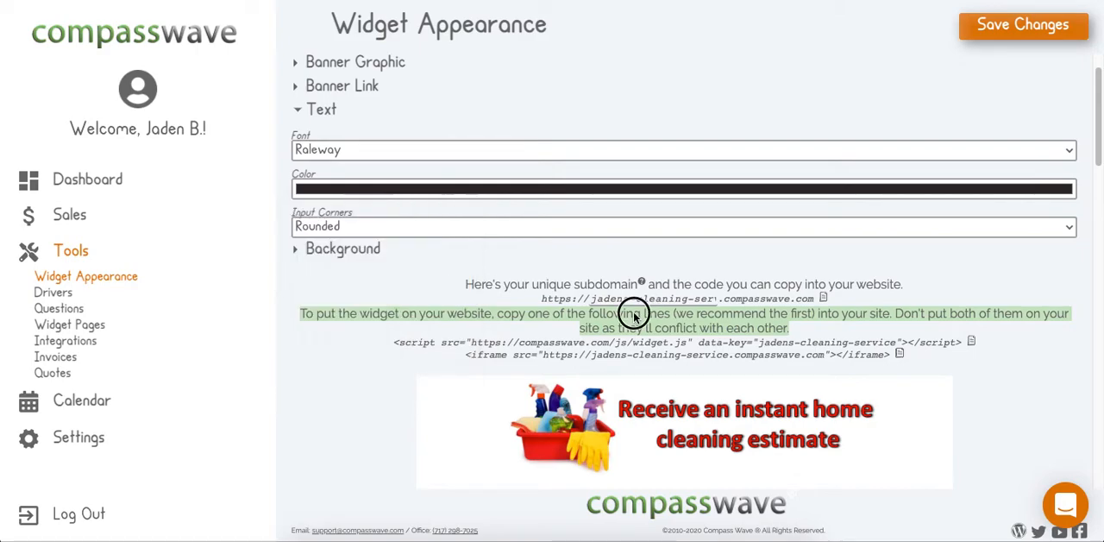
- Set the widget's background color to a light red, RGB 228, 139, 139, and save the changes
{"action": "left_click", "coordinate": [323, 248]}
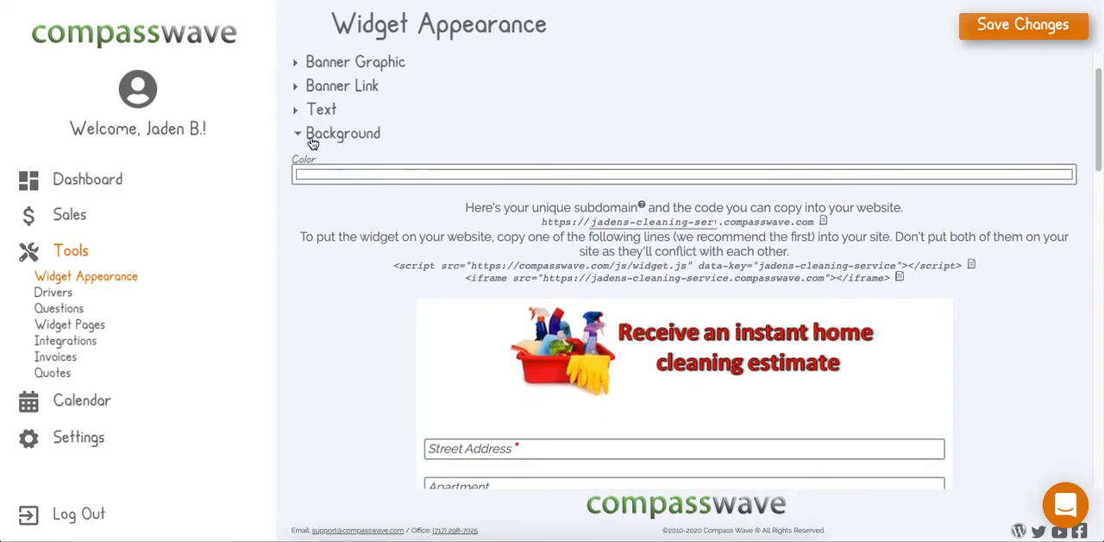
{"action": "left_click", "coordinate": [386, 174]}
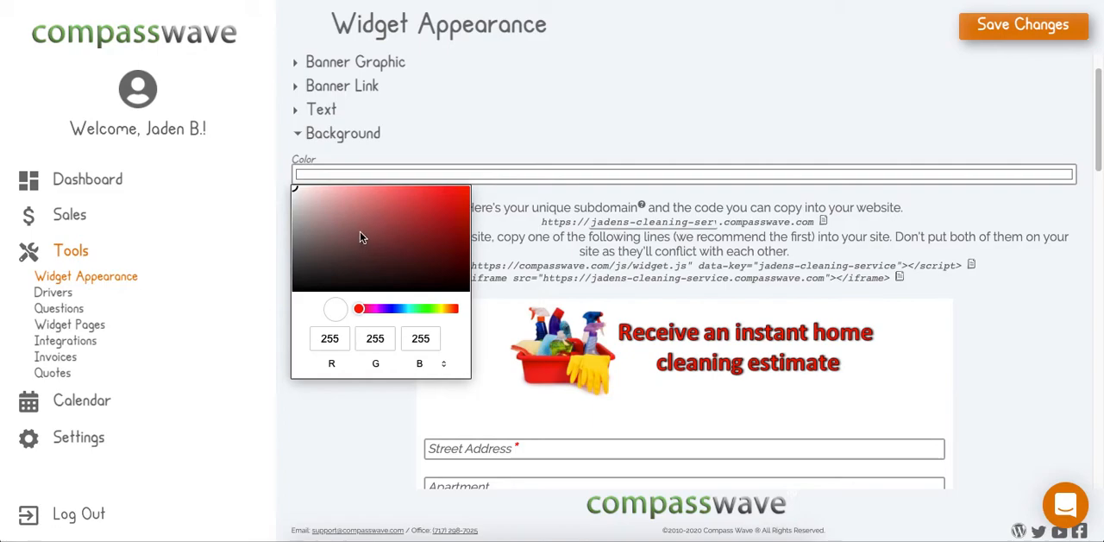
{"action": "left_click", "coordinate": [397, 225]}
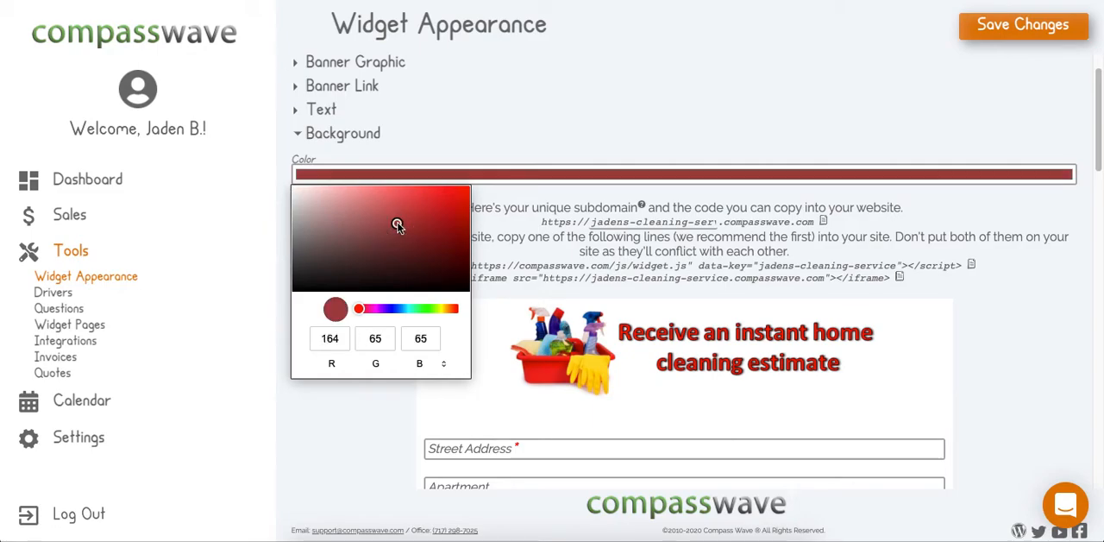
{"action": "left_click", "coordinate": [374, 213]}
{"action": "left_click", "coordinate": [361, 202]}
{"action": "left_click", "coordinate": [360, 197]}
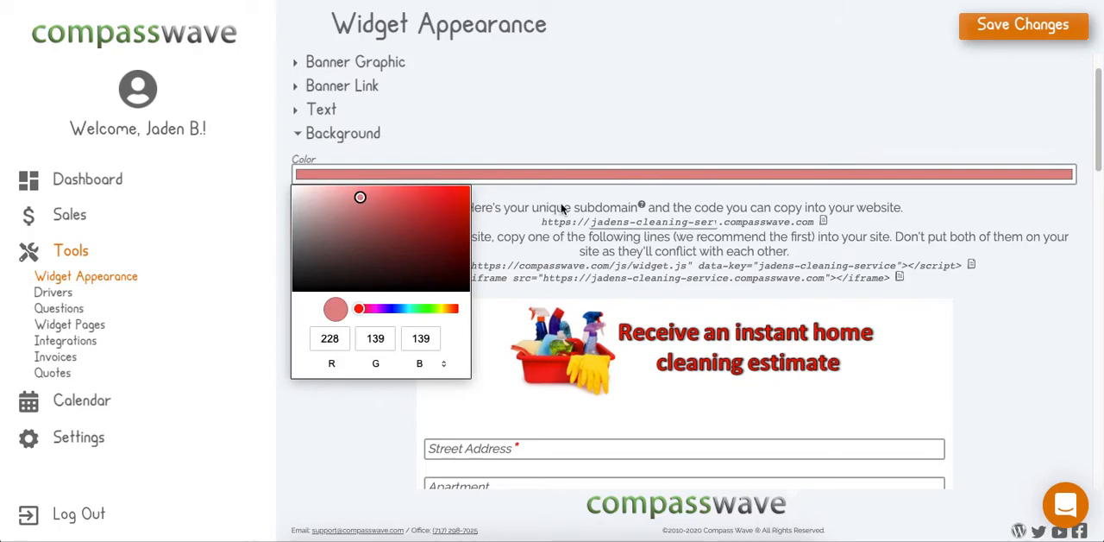
{"action": "left_click", "coordinate": [818, 247]}
{"action": "left_click", "coordinate": [1007, 26]}
{"action": "left_click", "coordinate": [687, 46]}
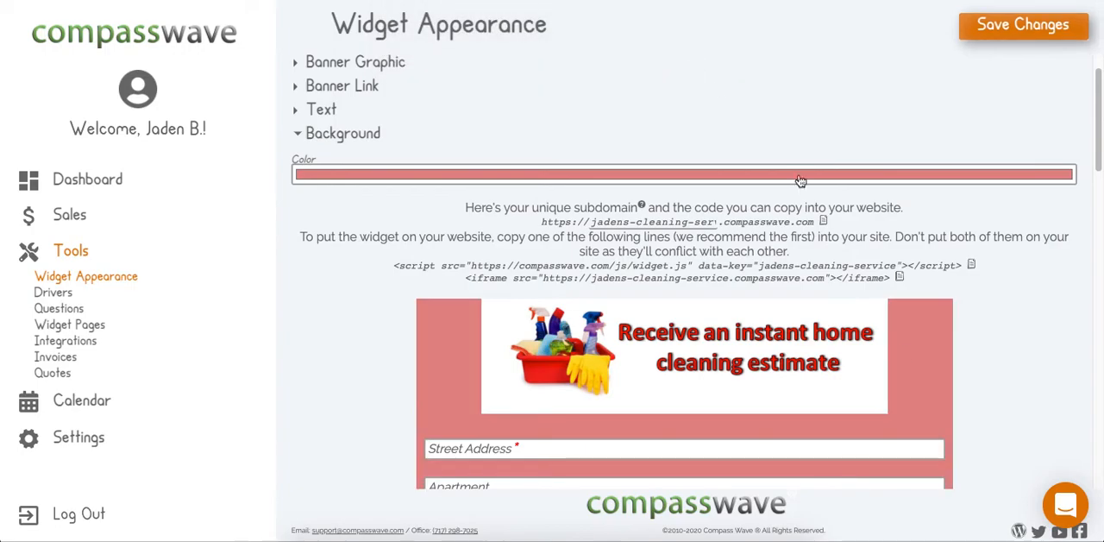
- Examine how the estimate form's banner and input fields look against the background color in the preview
{"action": "scroll", "coordinate": [903, 347], "scroll_direction": "down", "scroll_amount": 3}
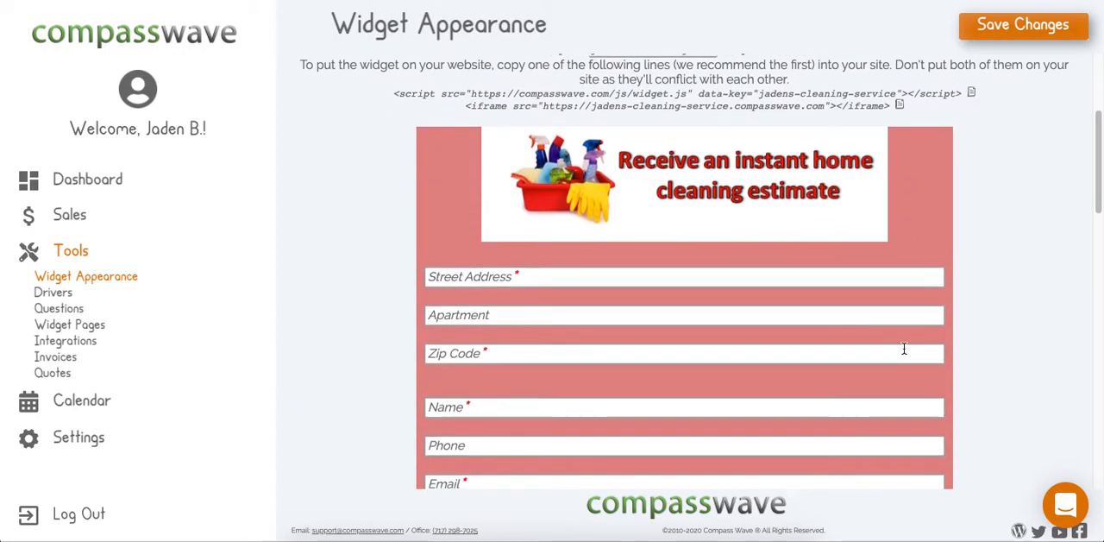
{"action": "scroll", "coordinate": [904, 347], "scroll_direction": "down", "scroll_amount": 8}
{"action": "scroll", "coordinate": [904, 346], "scroll_direction": "up", "scroll_amount": 2}
{"action": "scroll", "coordinate": [903, 347], "scroll_direction": "up", "scroll_amount": 3}
{"action": "scroll", "coordinate": [904, 347], "scroll_direction": "down", "scroll_amount": 9}
{"action": "scroll", "coordinate": [904, 347], "scroll_direction": "up", "scroll_amount": 9}
{"action": "scroll", "coordinate": [903, 347], "scroll_direction": "up", "scroll_amount": 4}
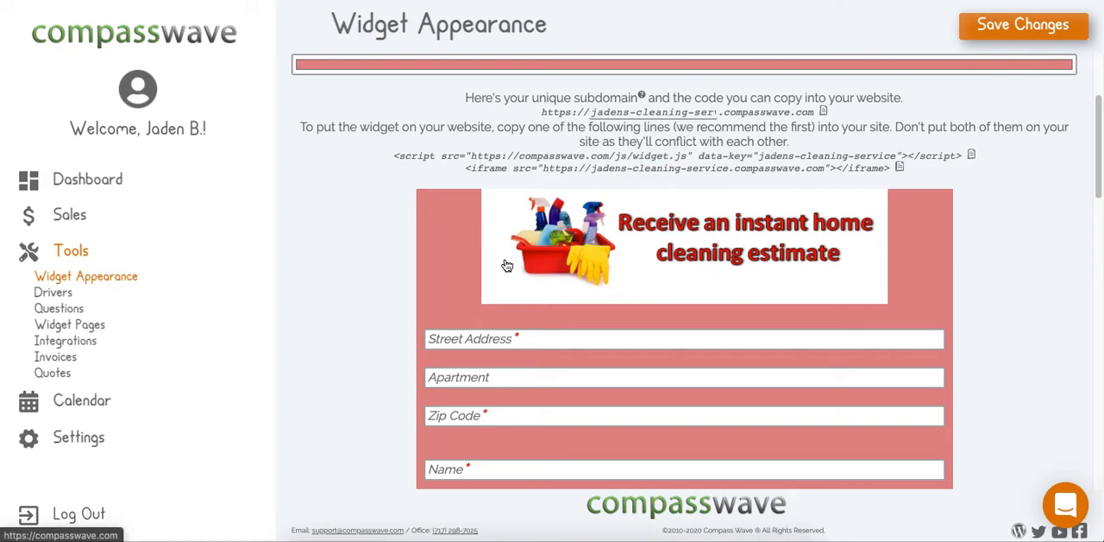
- Review the banner graphic settings for showing, hiding or replacing the banner image, and collapse them
{"action": "scroll", "coordinate": [507, 265], "scroll_direction": "up", "scroll_amount": 3}
{"action": "left_click", "coordinate": [350, 109]}
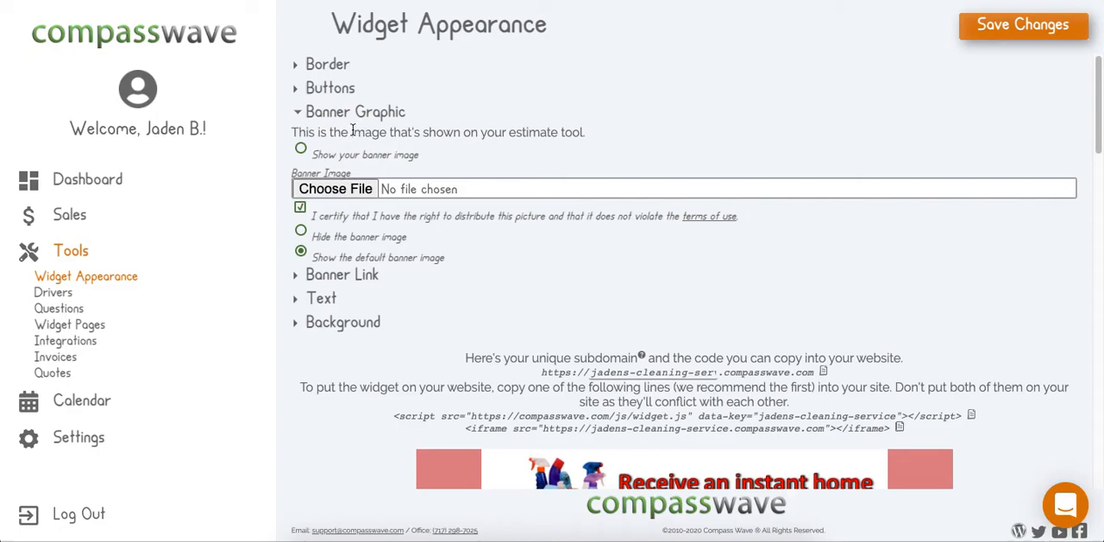
{"action": "left_click", "coordinate": [374, 115]}
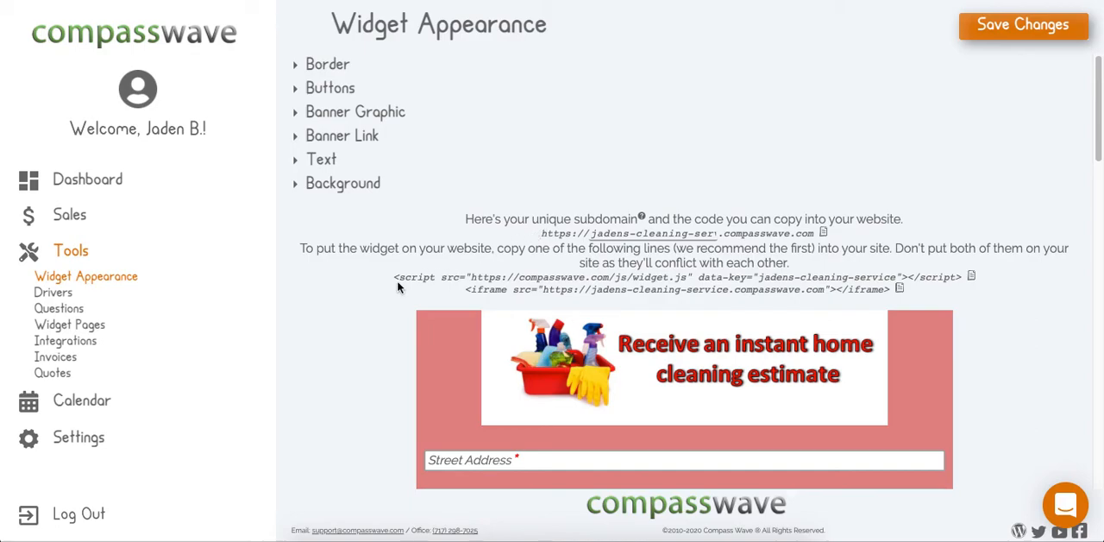
- Look at the support chat's new message window, close it, and highlight the script line for embedding the widget on a website
{"action": "left_click_drag", "start_coordinate": [395, 280], "coordinate": [964, 275]}
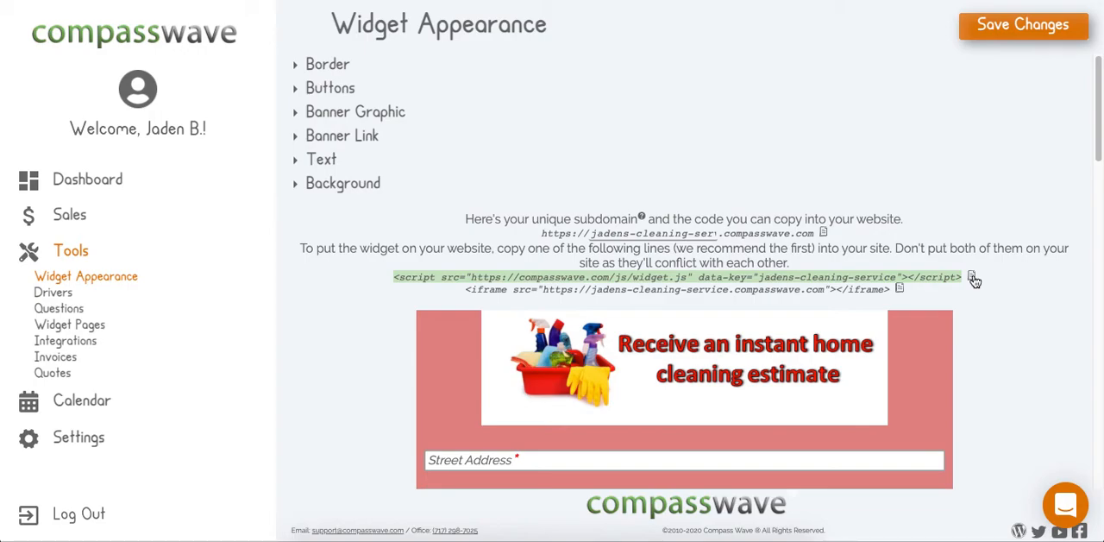
{"action": "left_click", "coordinate": [1067, 508]}
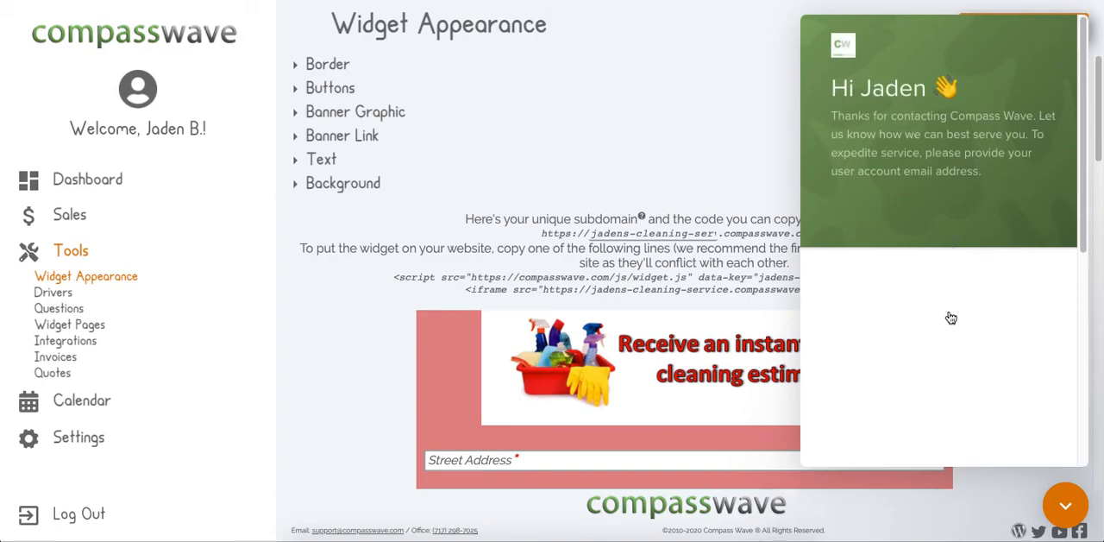
{"action": "left_click", "coordinate": [940, 325]}
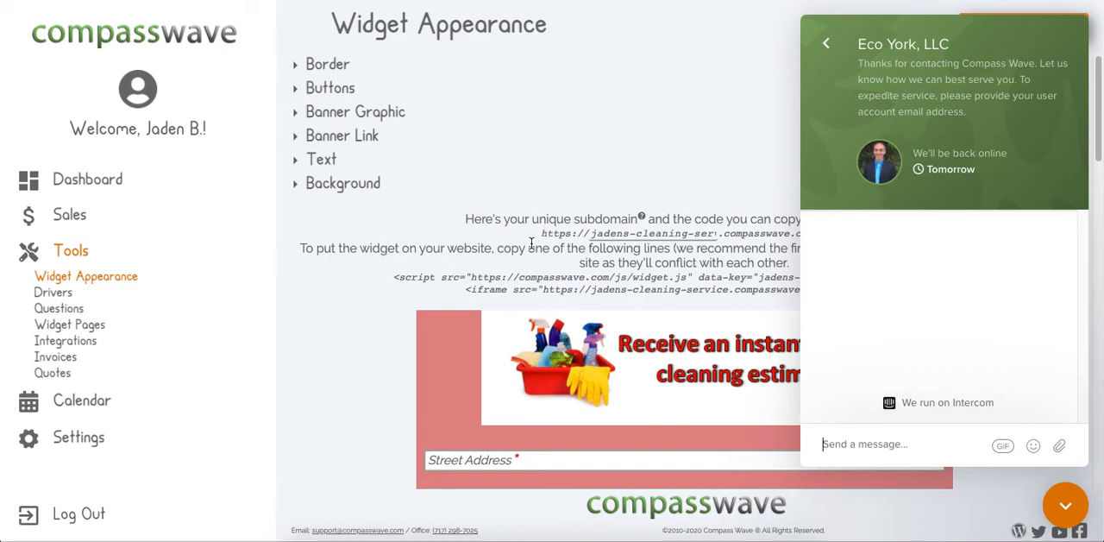
{"action": "left_click", "coordinate": [1083, 520]}
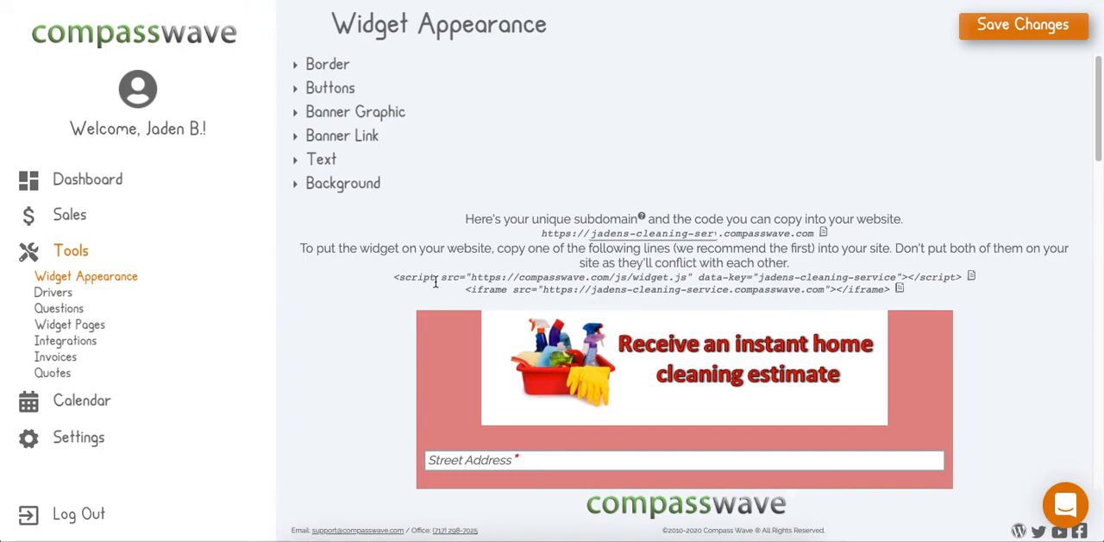
{"action": "left_click_drag", "start_coordinate": [394, 277], "coordinate": [962, 277]}
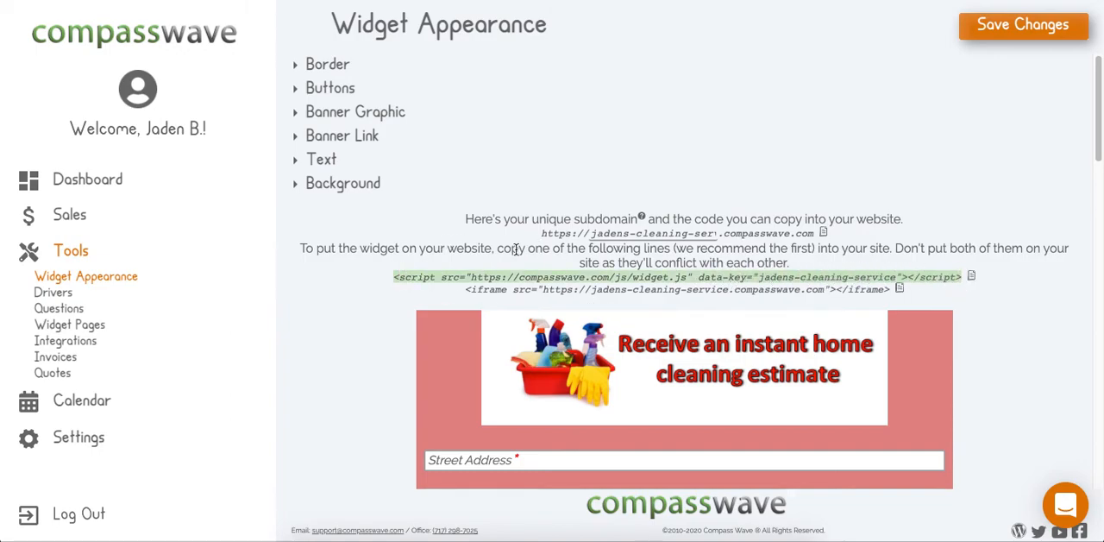